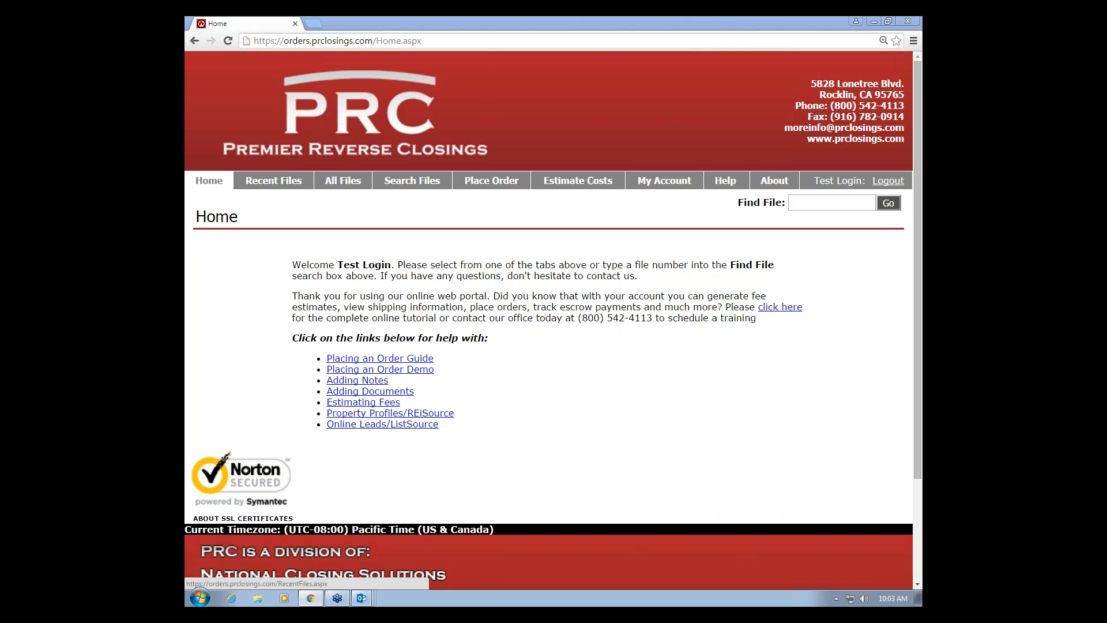
From the recent files list, view the Send a Note form for the newest file and return to the list
left_click(273, 180)
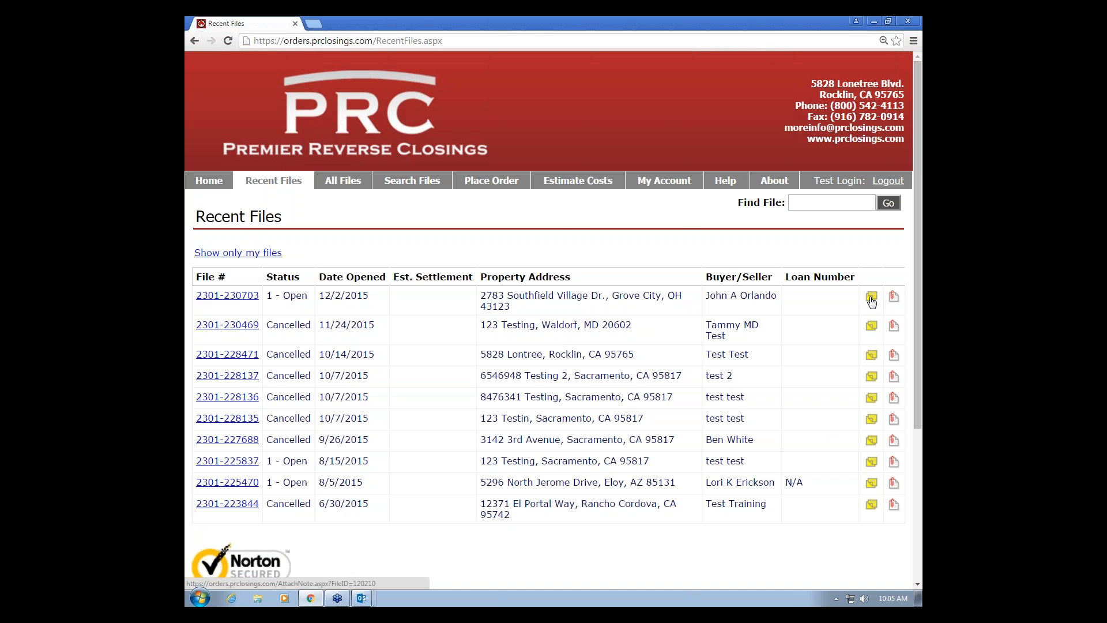
left_click(872, 300)
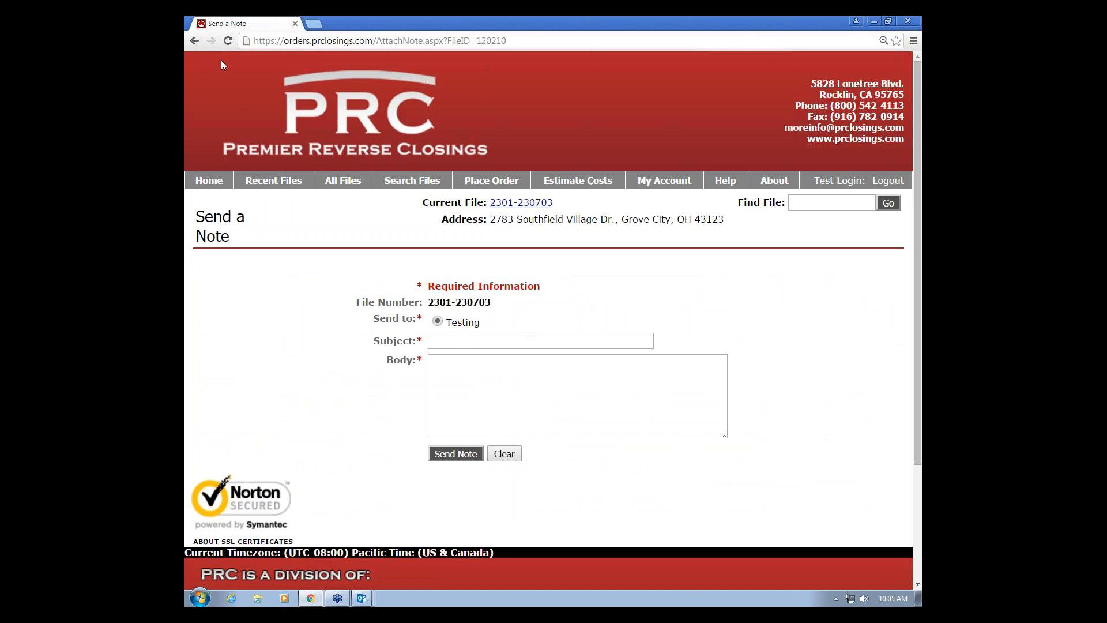
left_click(199, 43)
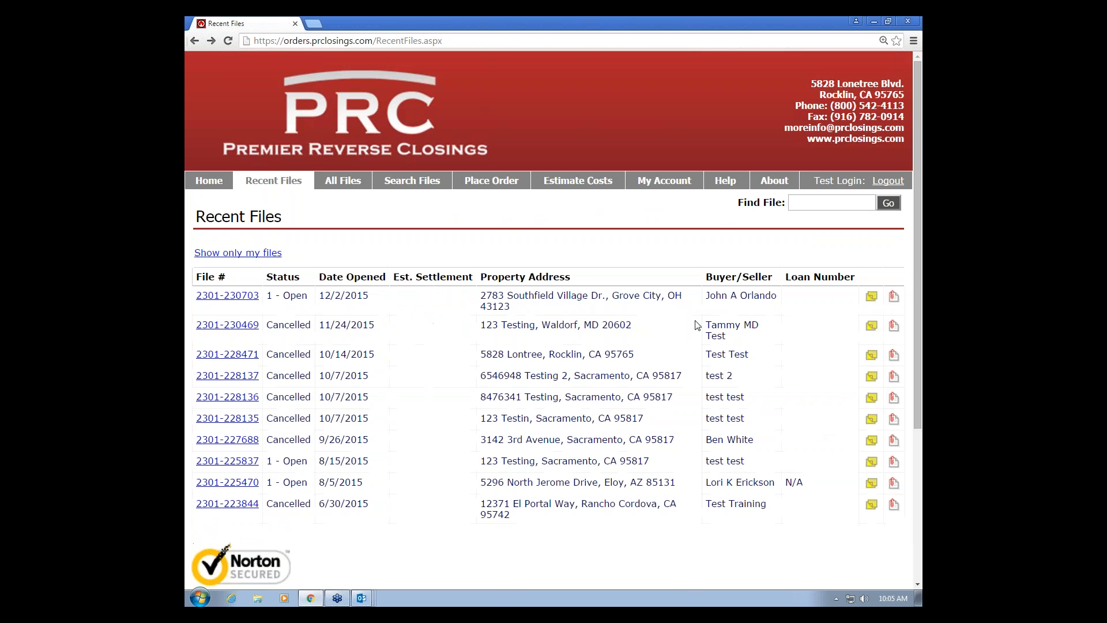
Open the Attach a Document form for the newest file and review the document types available for Document 1
left_click(894, 298)
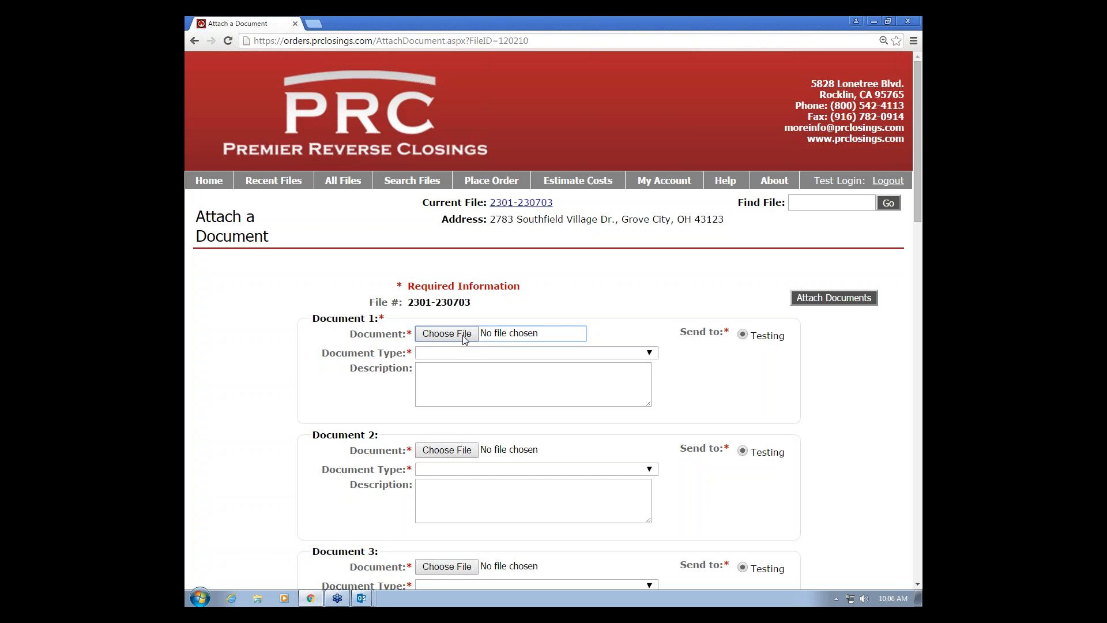
left_click(494, 356)
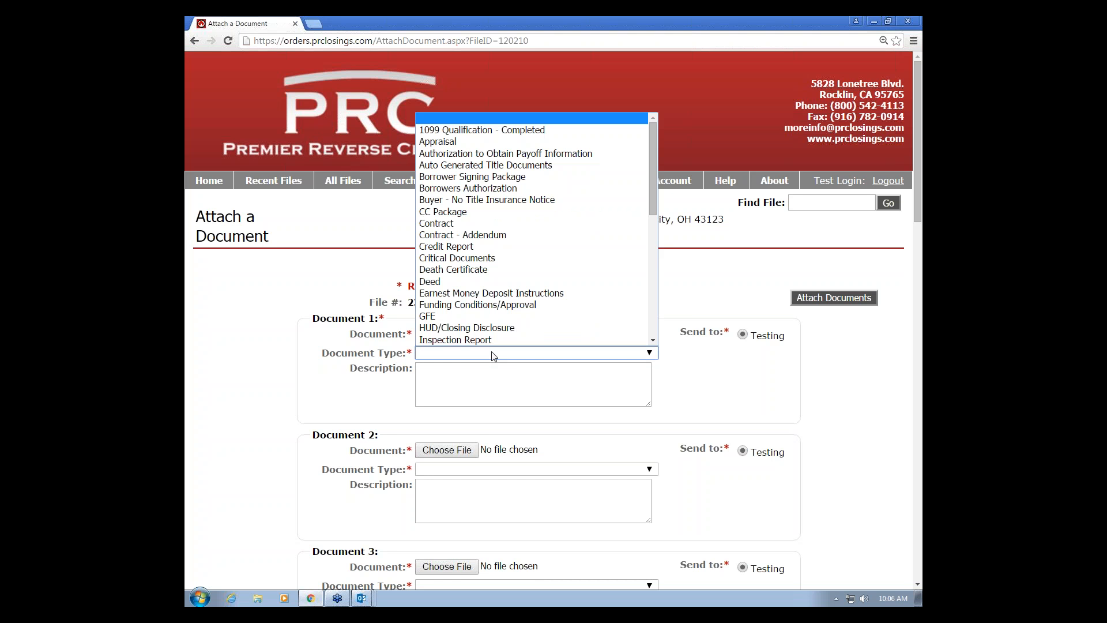
key("g")
mouse_move(654, 191)
left_mouse_down()
mouse_move(664, 271)
mouse_move(655, 319)
mouse_move(655, 190)
left_mouse_up()
left_click(507, 119)
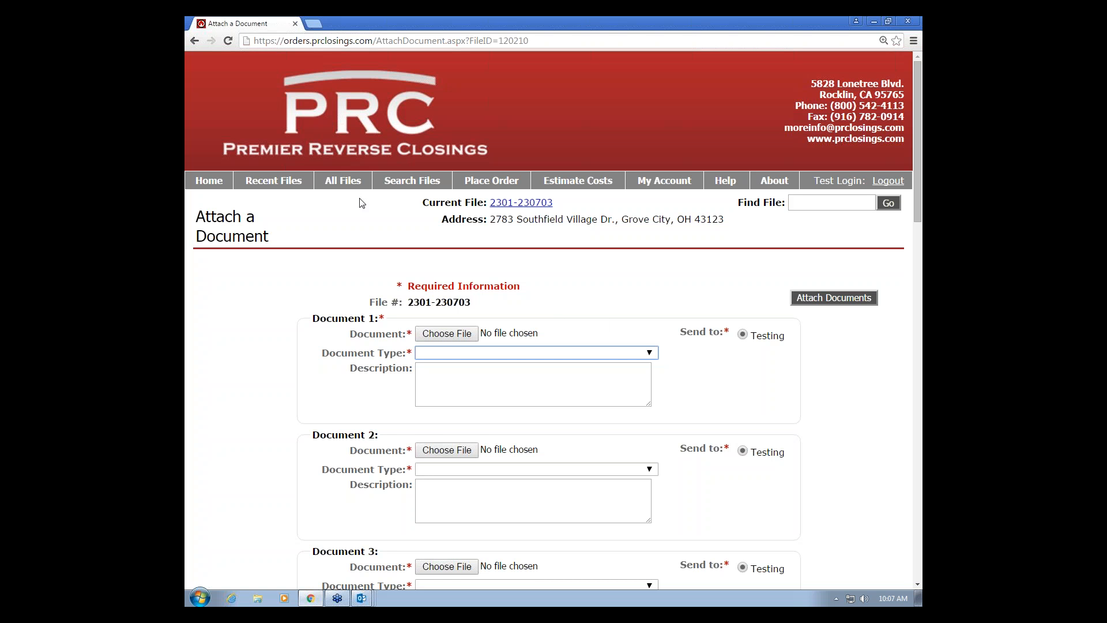
Open the list of all files and look through its entries
left_click(348, 184)
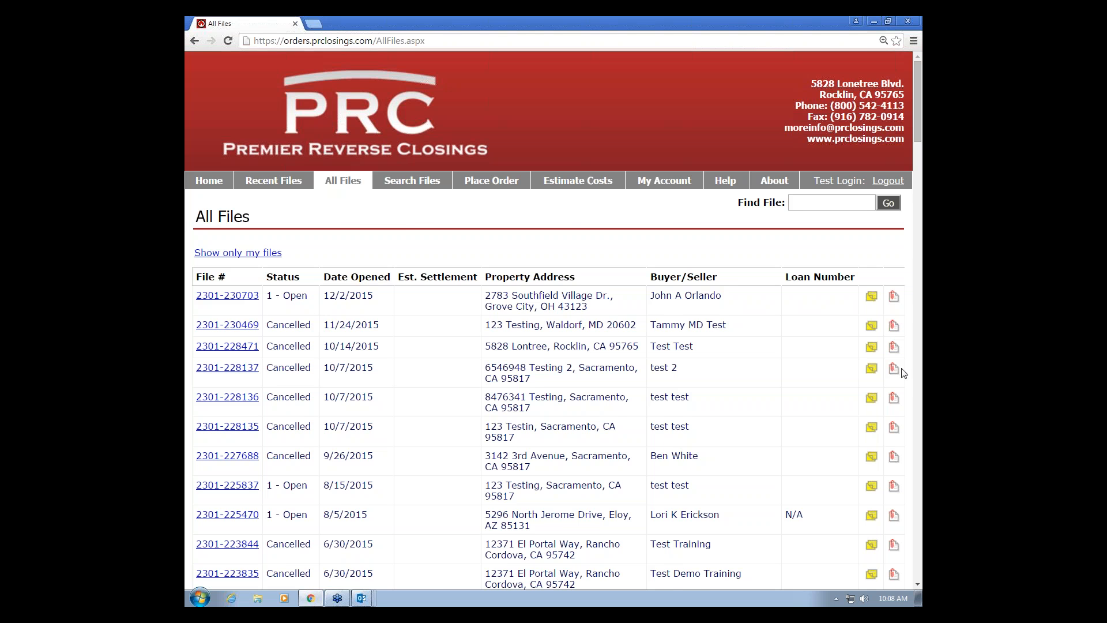
scroll(872, 318, "down", 1)
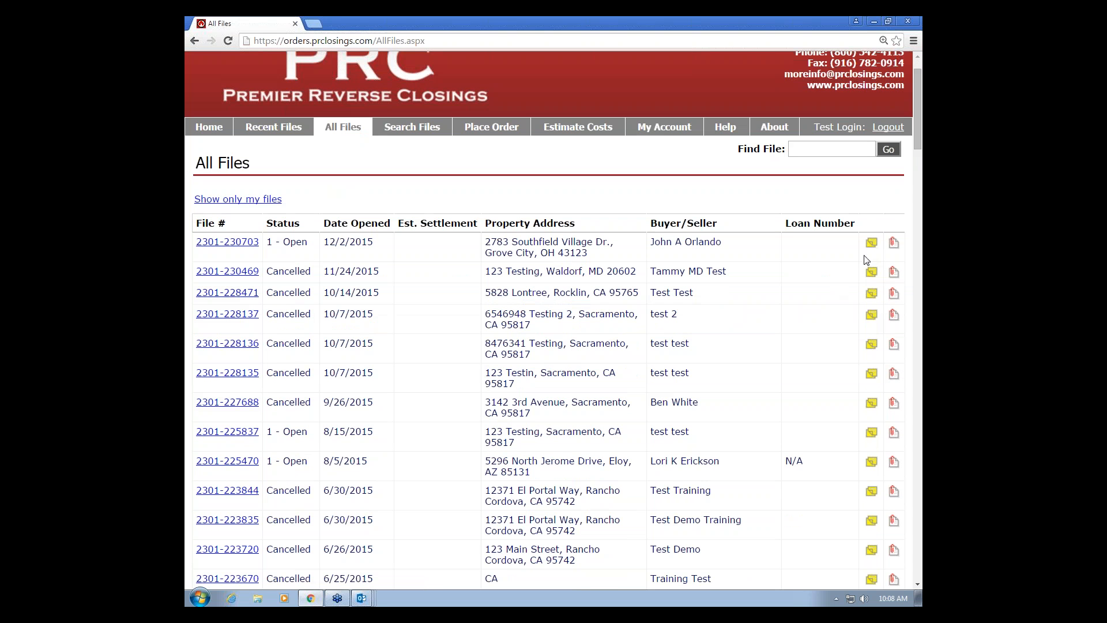
scroll(894, 247, "up", 1)
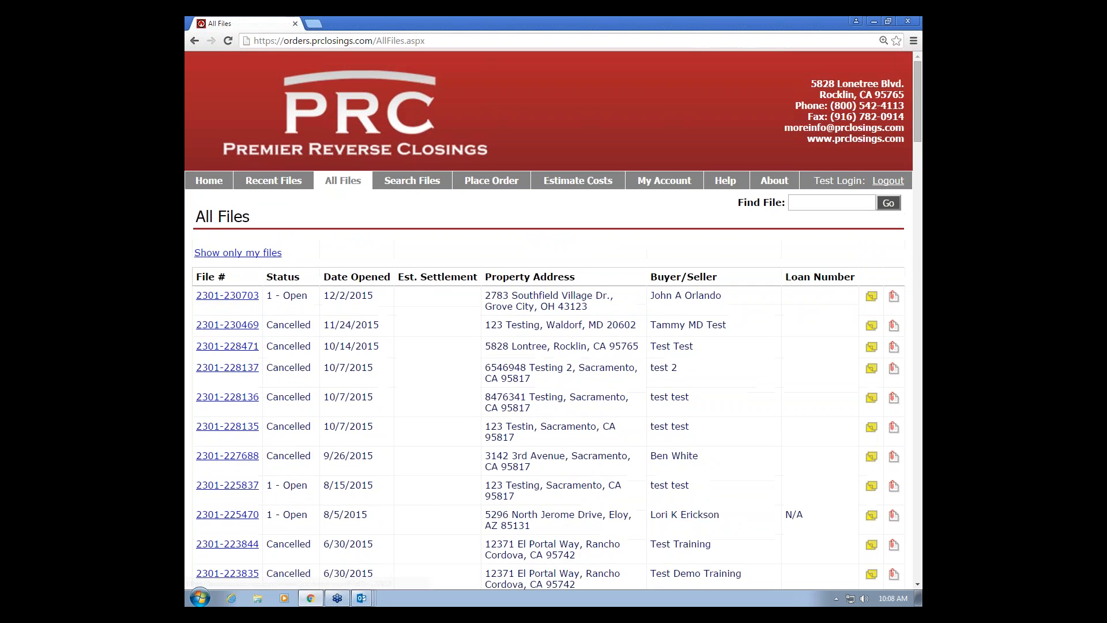
Open the file search form and search by a partial file number
left_click(414, 176)
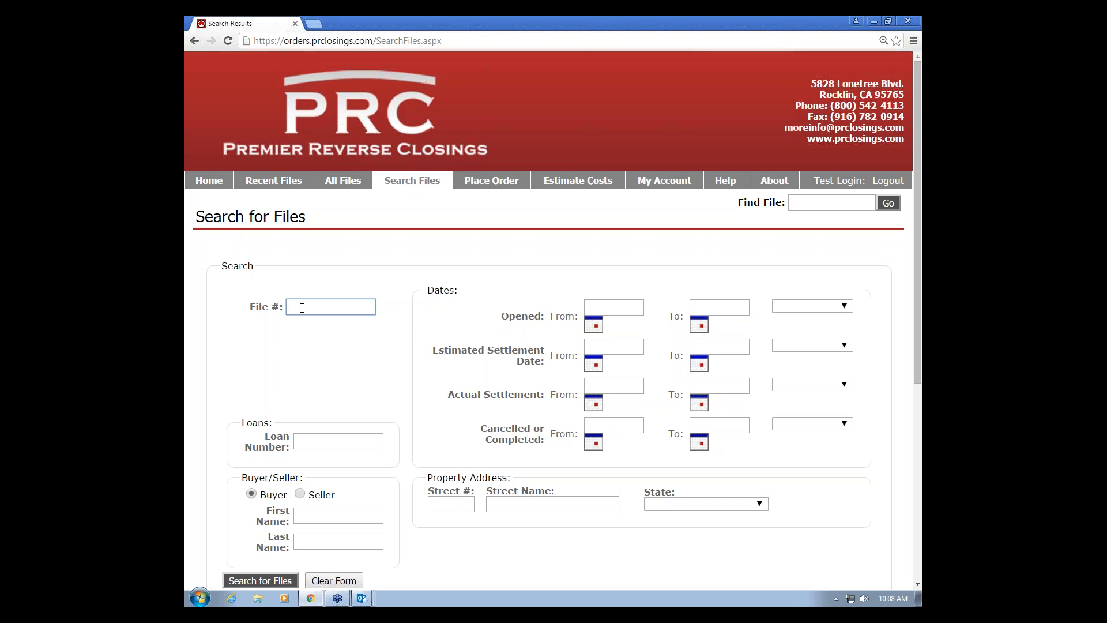
type("2301-2")
key("Return")
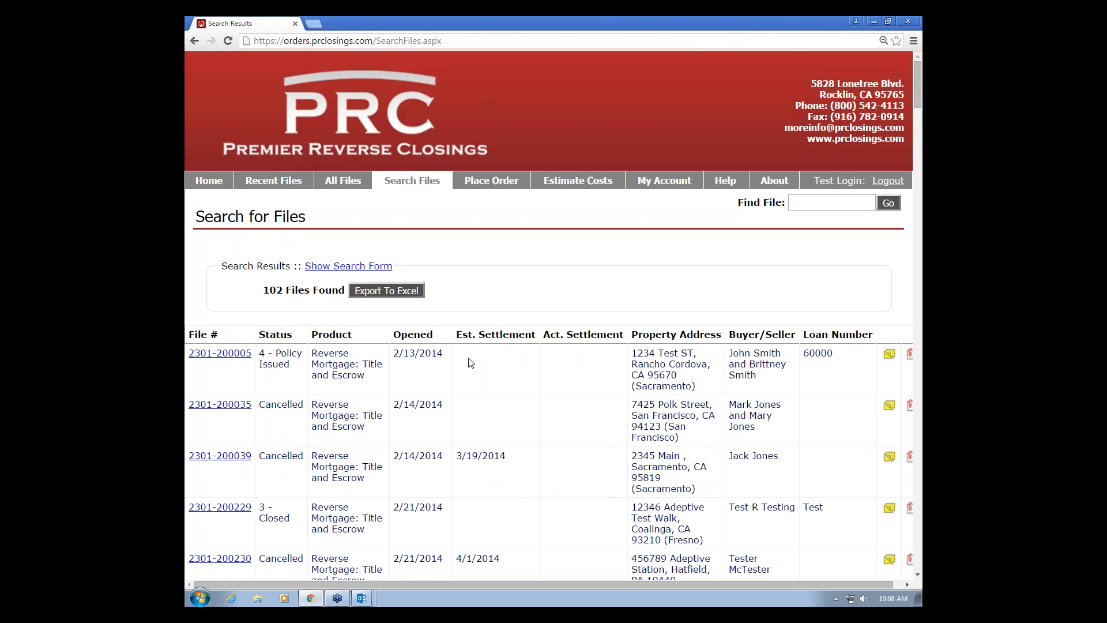
Return to the search form, clear the file number, and search for files by the buyer last name "test"
left_click(199, 46)
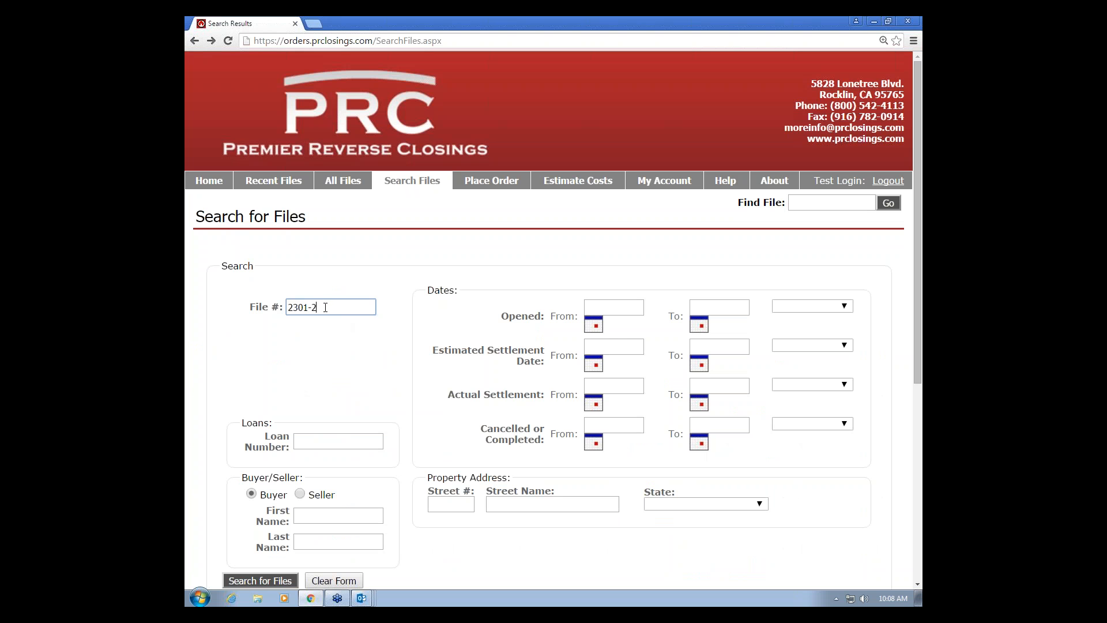
left_click_drag(325, 307, 283, 307)
key("BackSpace")
scroll(281, 309, "down", 3)
left_click(302, 381)
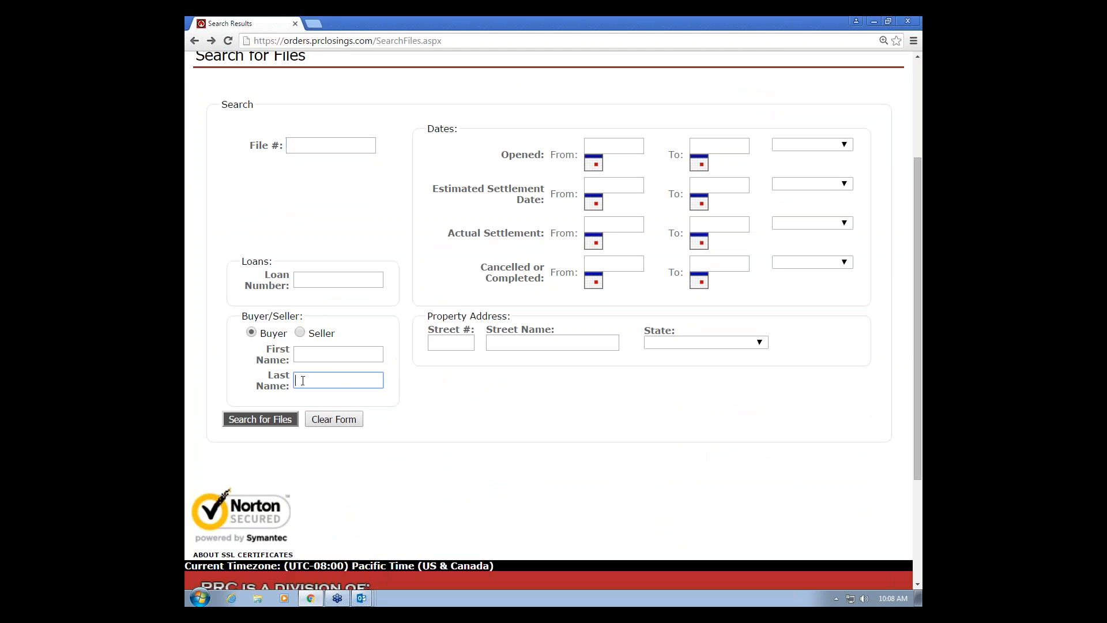
type("test")
left_click(272, 422)
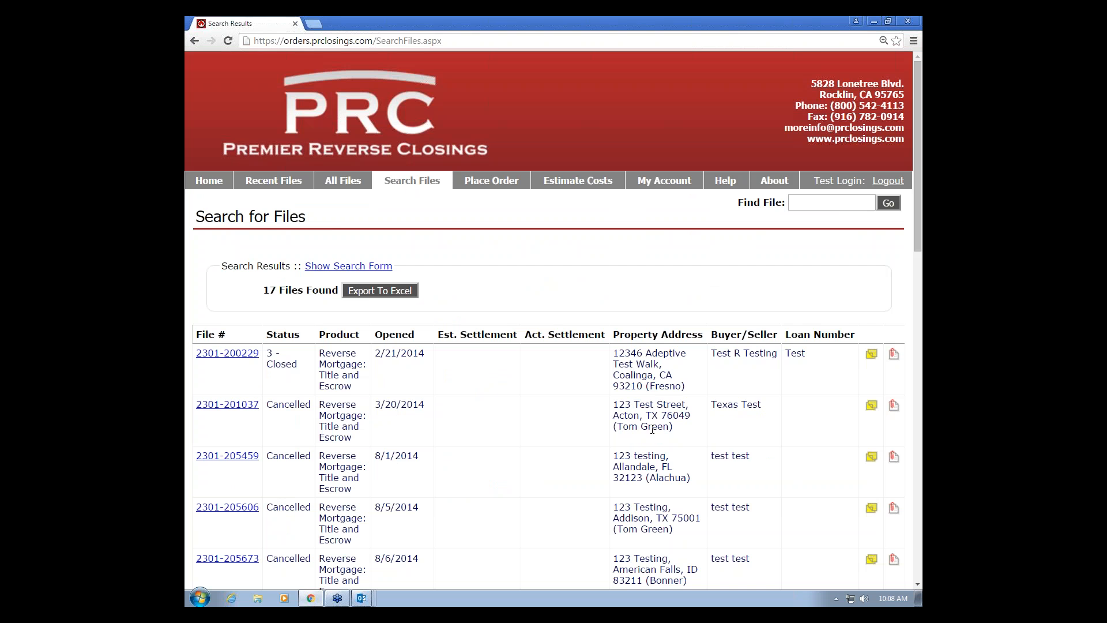
scroll(575, 410, "down", 1)
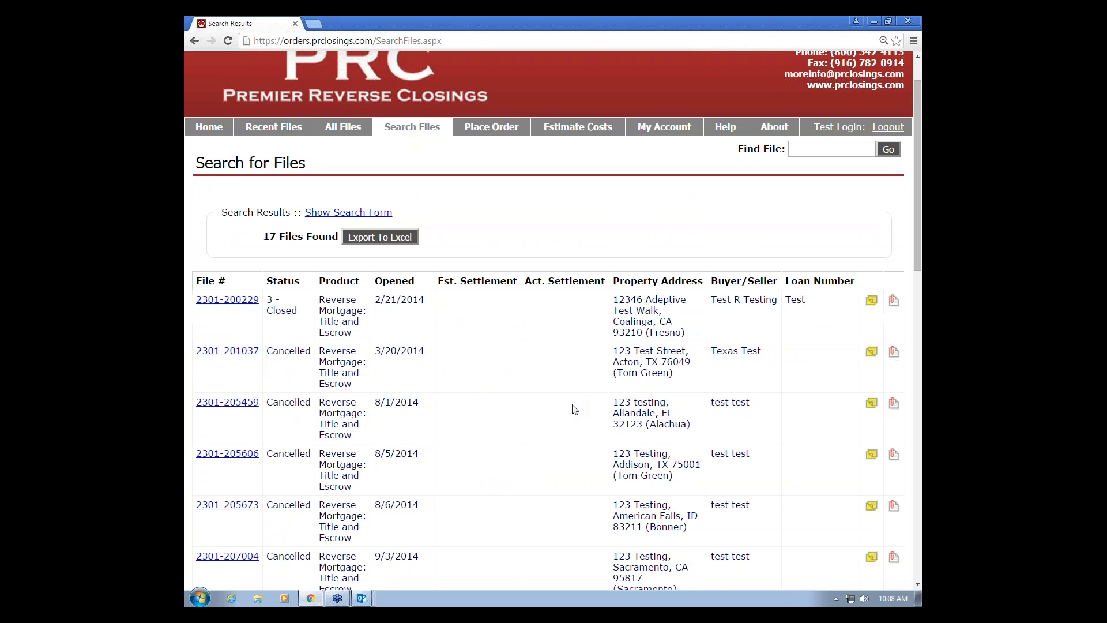
Return to the search form and clear the buyer's last name
left_click(192, 41)
left_click(264, 378)
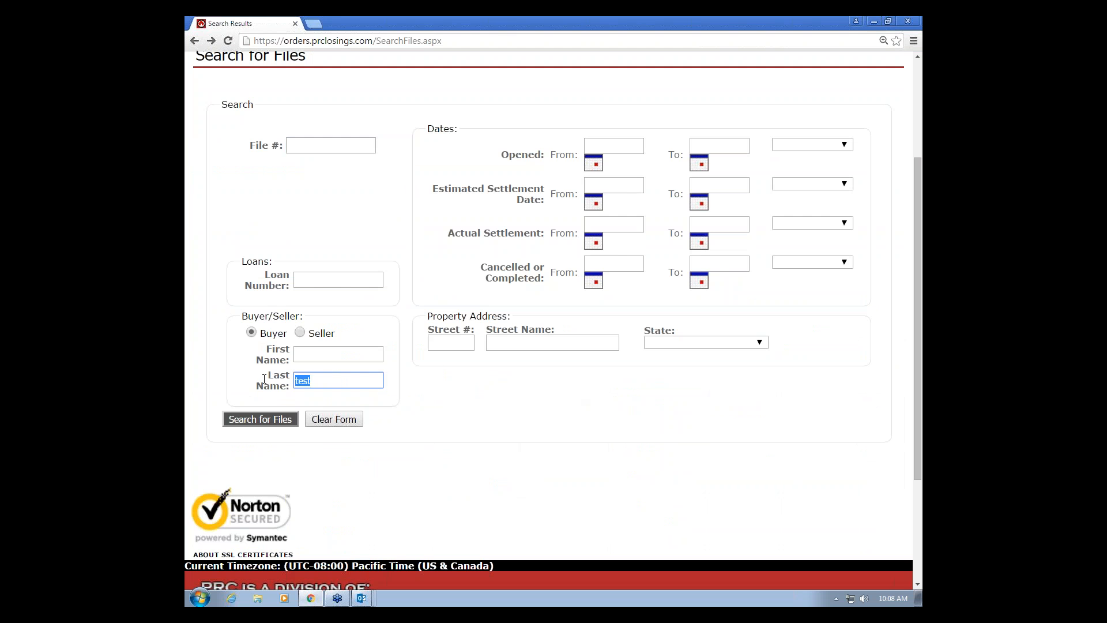
key("BackSpace")
scroll(749, 447, "up", 1)
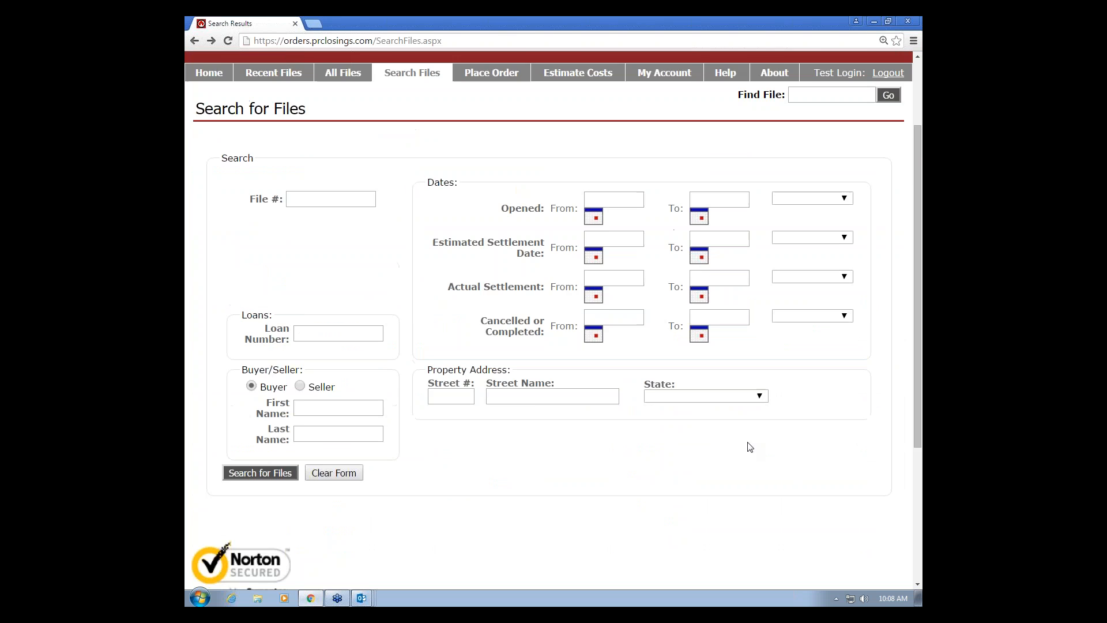
scroll(750, 447, "up", 1)
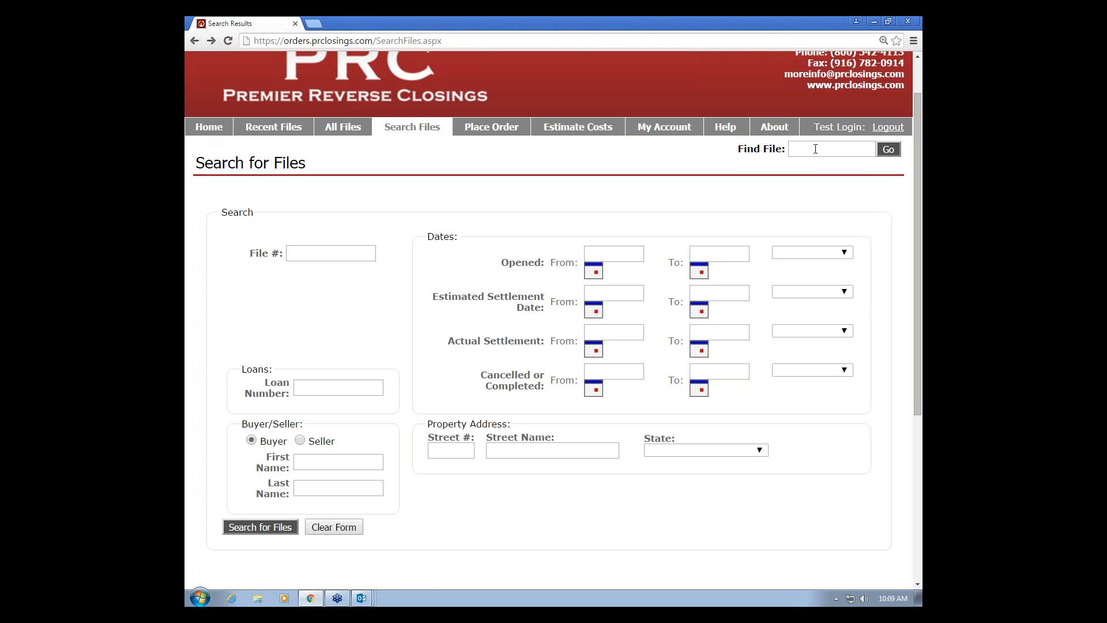
Activate the Find File search box, then view the account details page
left_click(851, 149)
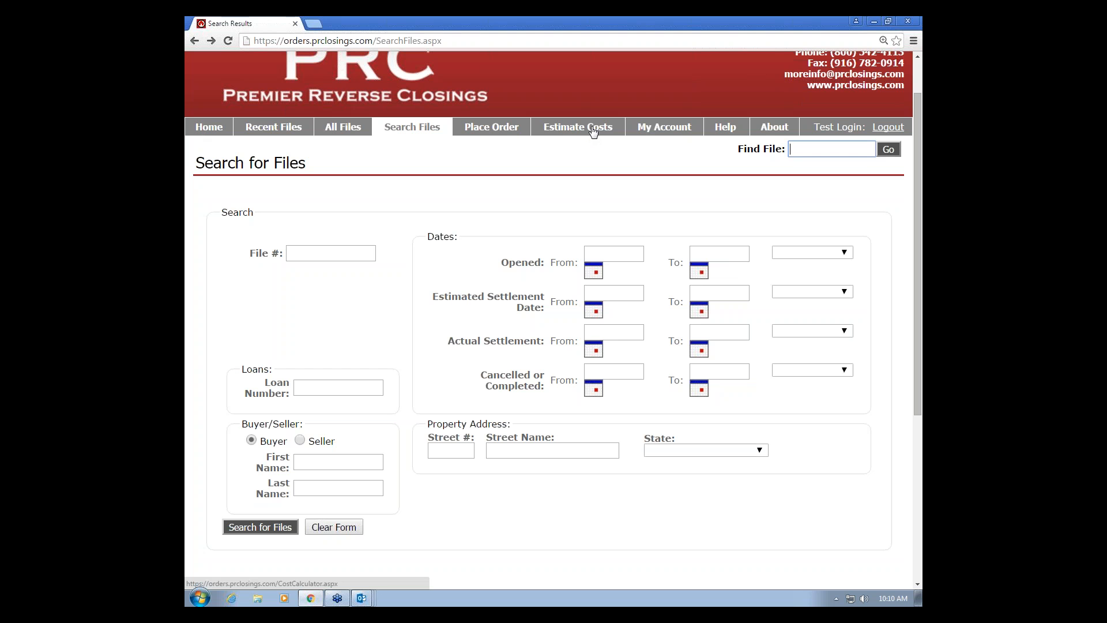
left_click(658, 134)
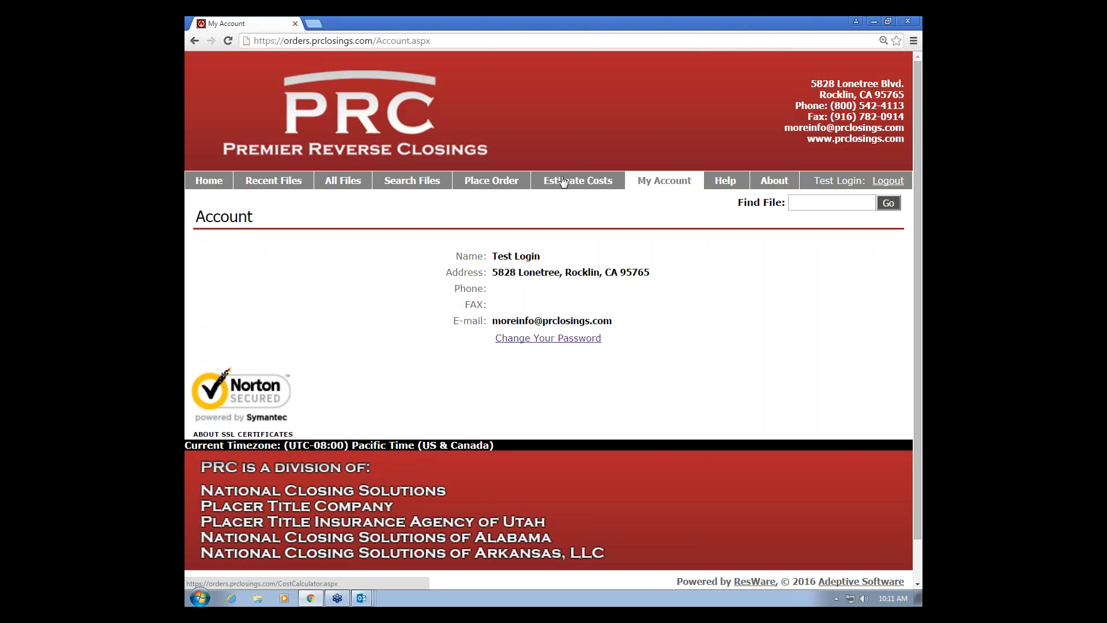
Start a cost estimate and set the property location to ZIP 95742, Rancho Cordova
left_click(562, 181)
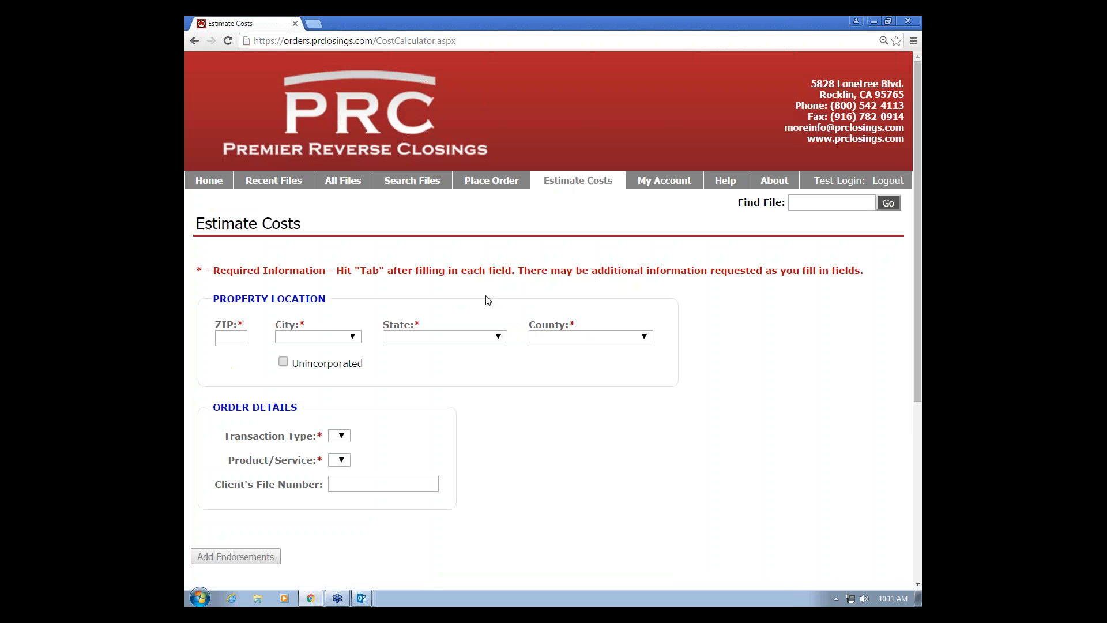
scroll(488, 300, "down", 1)
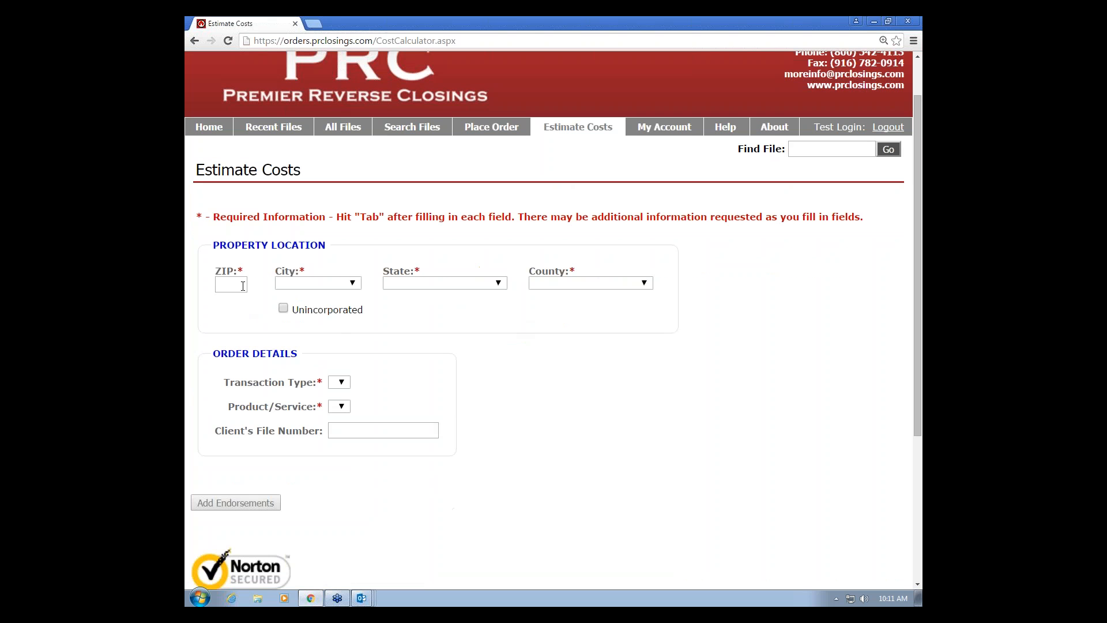
left_click(243, 286)
type("95742")
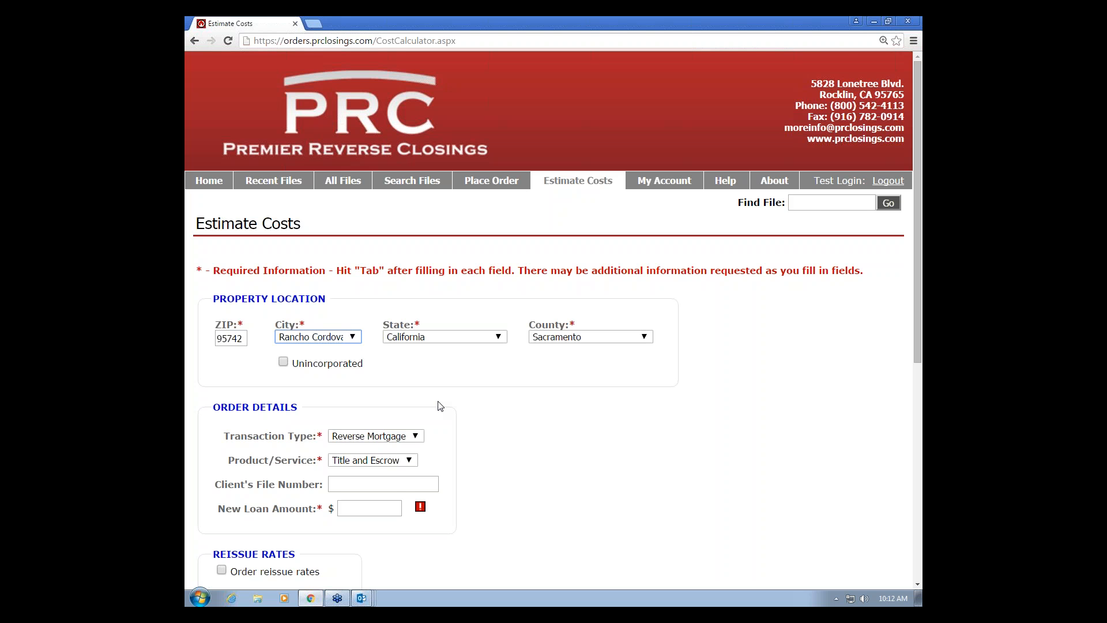
Check the transaction type options, keep Reverse Mortgage, and set the new loan amount to 625000
scroll(440, 405, "down", 2)
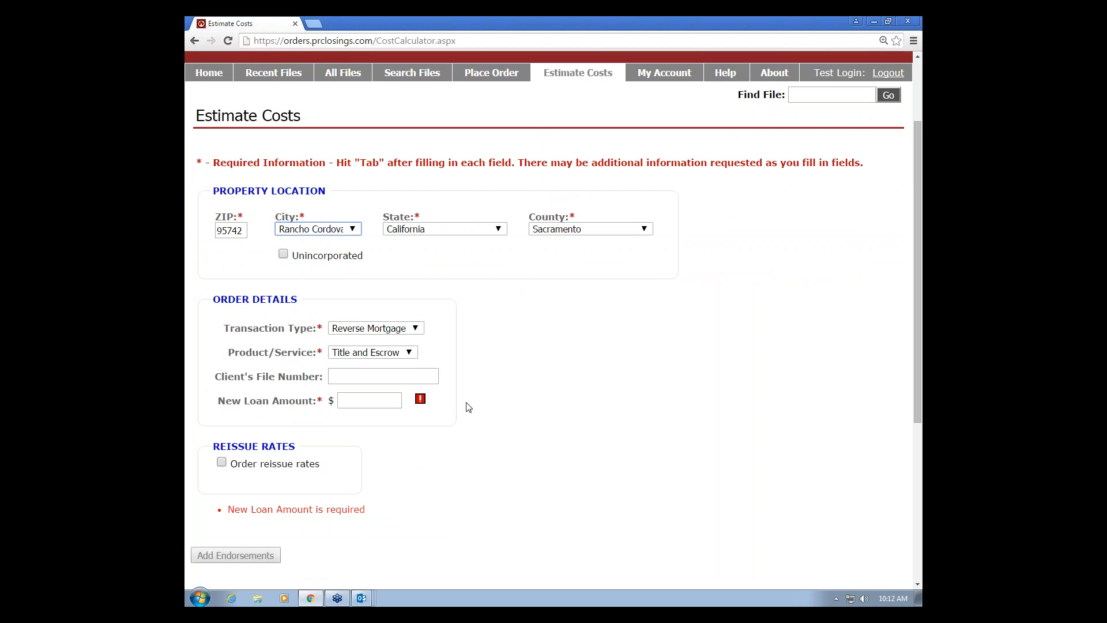
scroll(517, 421, "down", 1)
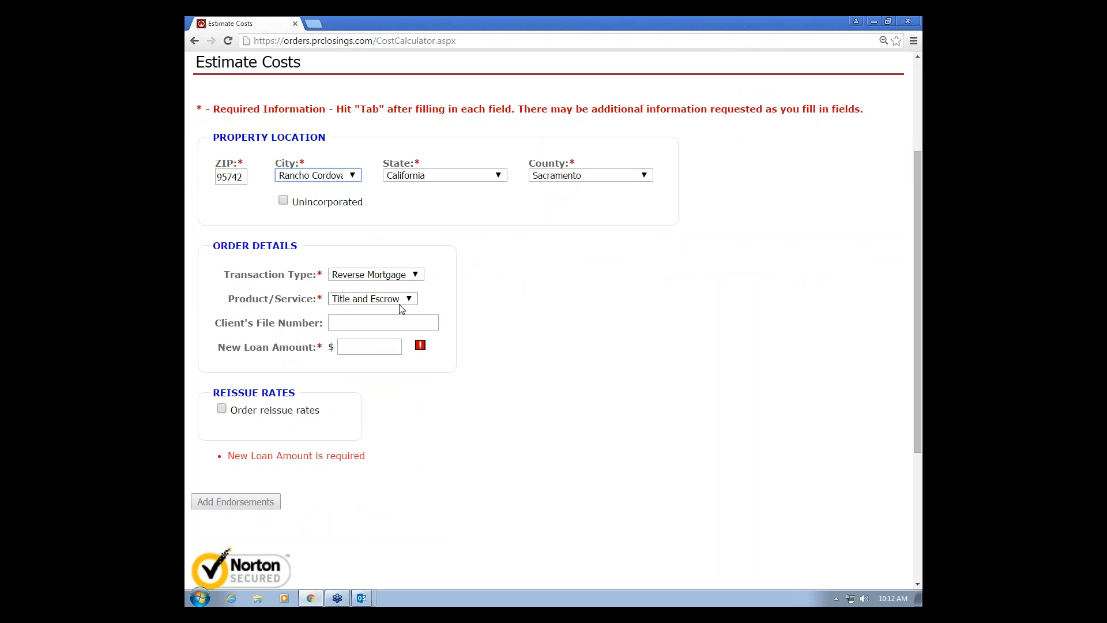
left_click(417, 278)
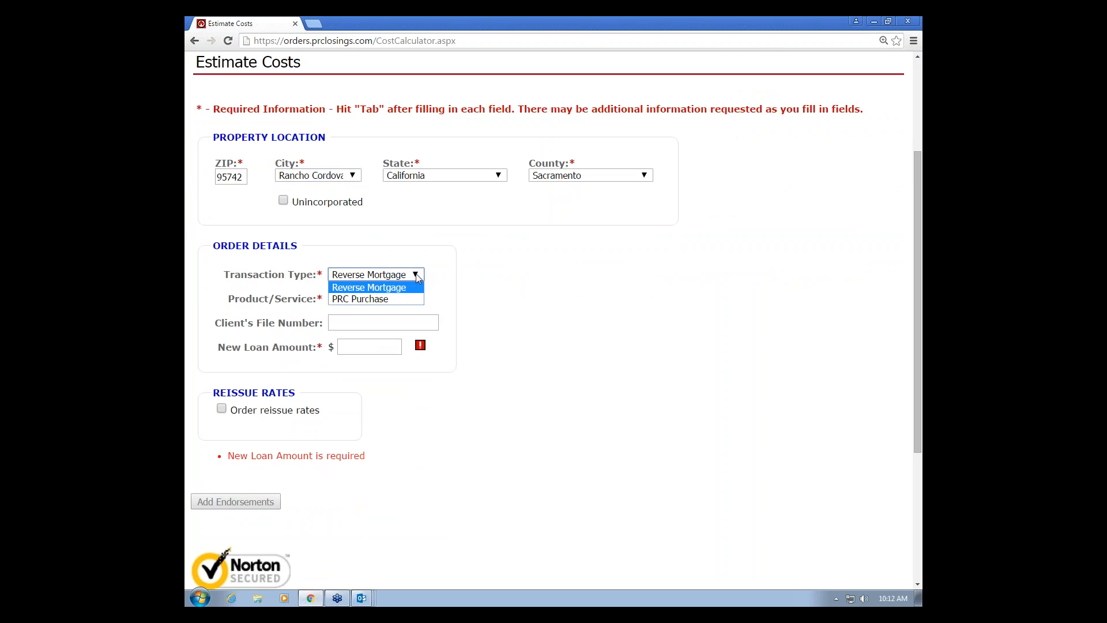
left_click(416, 278)
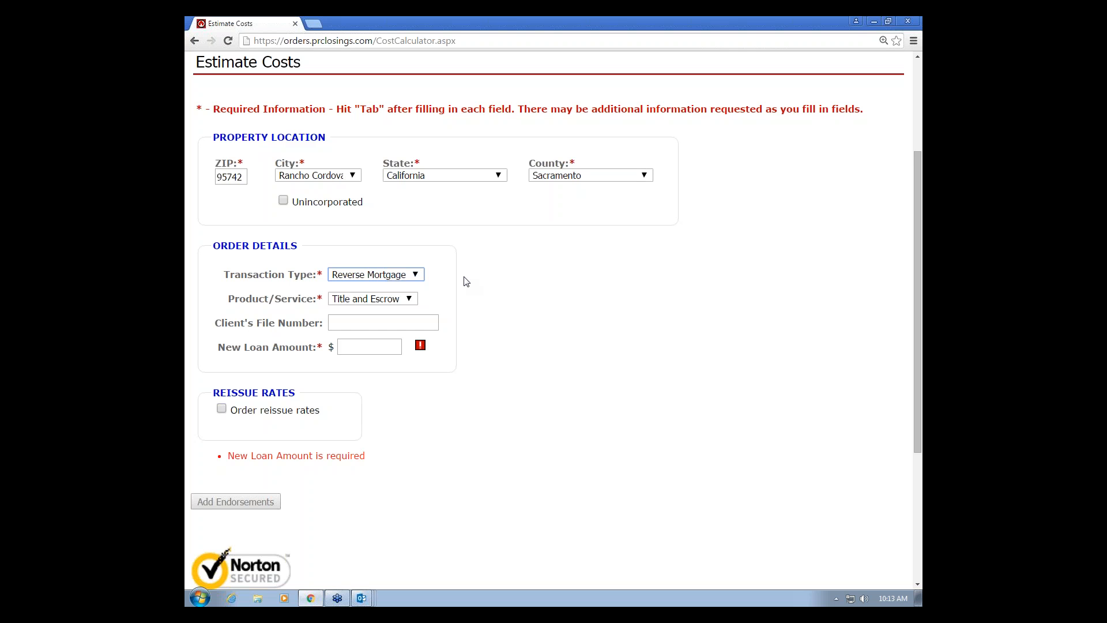
left_click(369, 348)
type("62500")
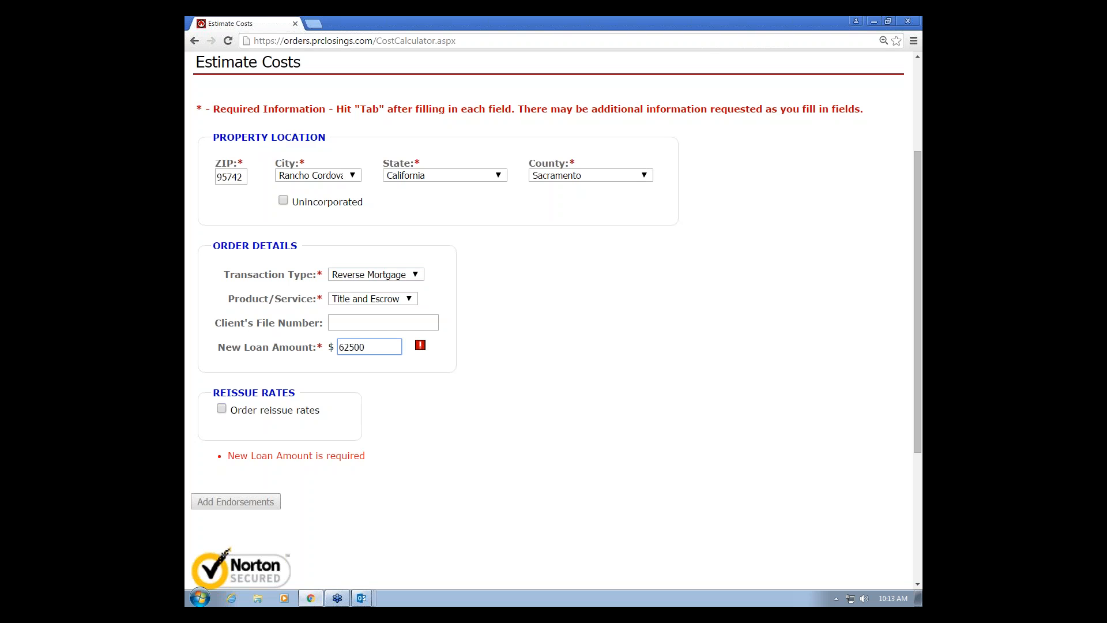
type("0")
key("Tab")
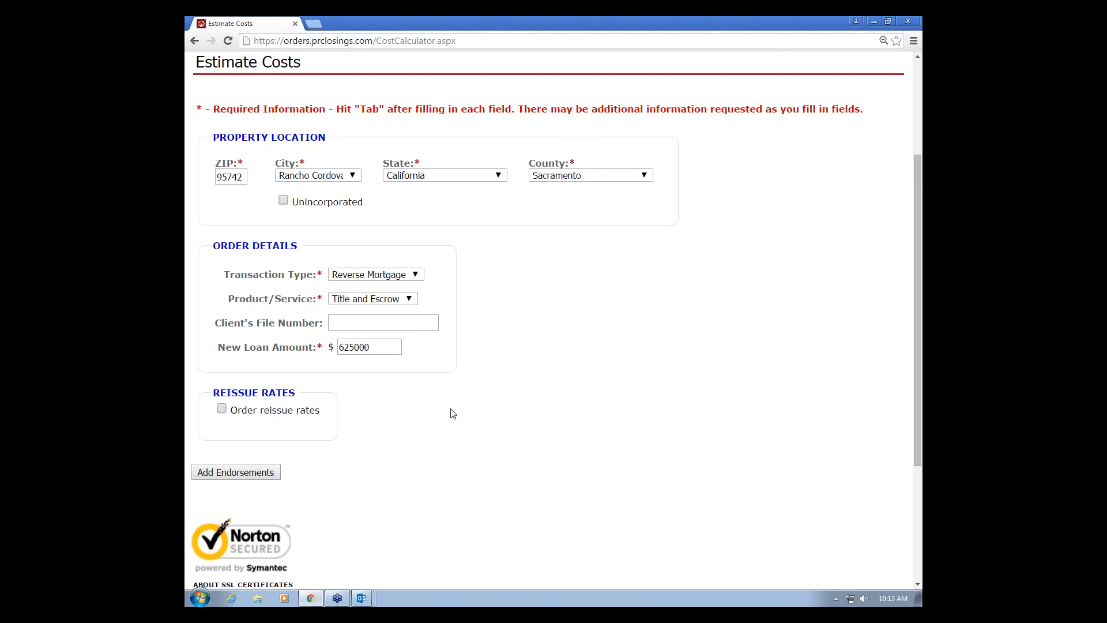
Order reissue rates with a buyer prior policy date of 02/18/2016
scroll(451, 410, "down", 1)
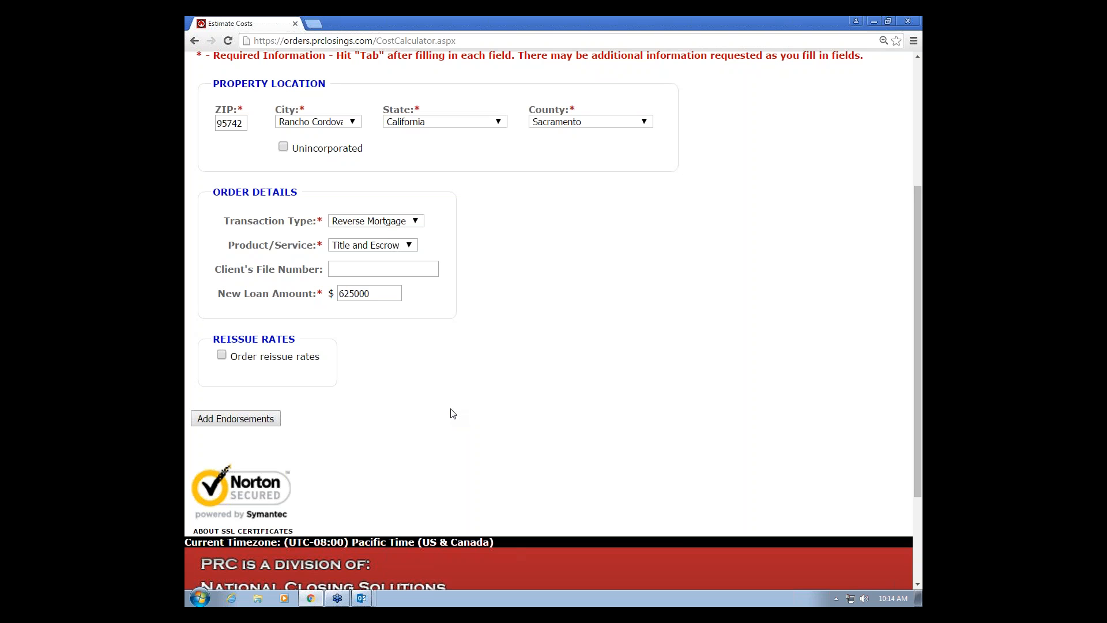
left_click(222, 356)
scroll(345, 442, "down", 2)
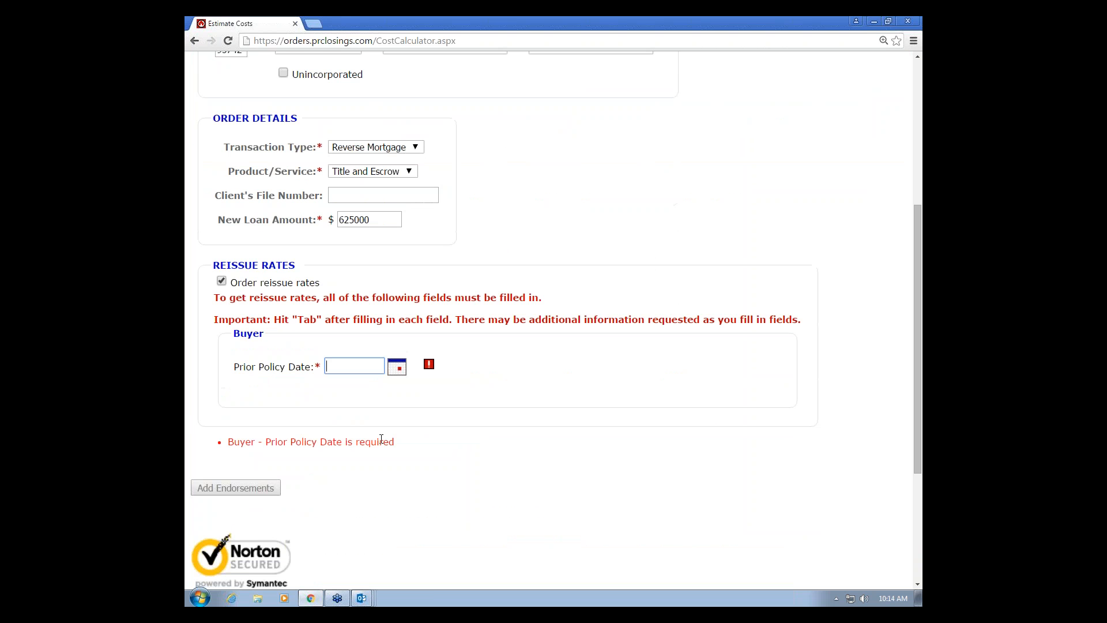
left_click(399, 369)
left_click(487, 454)
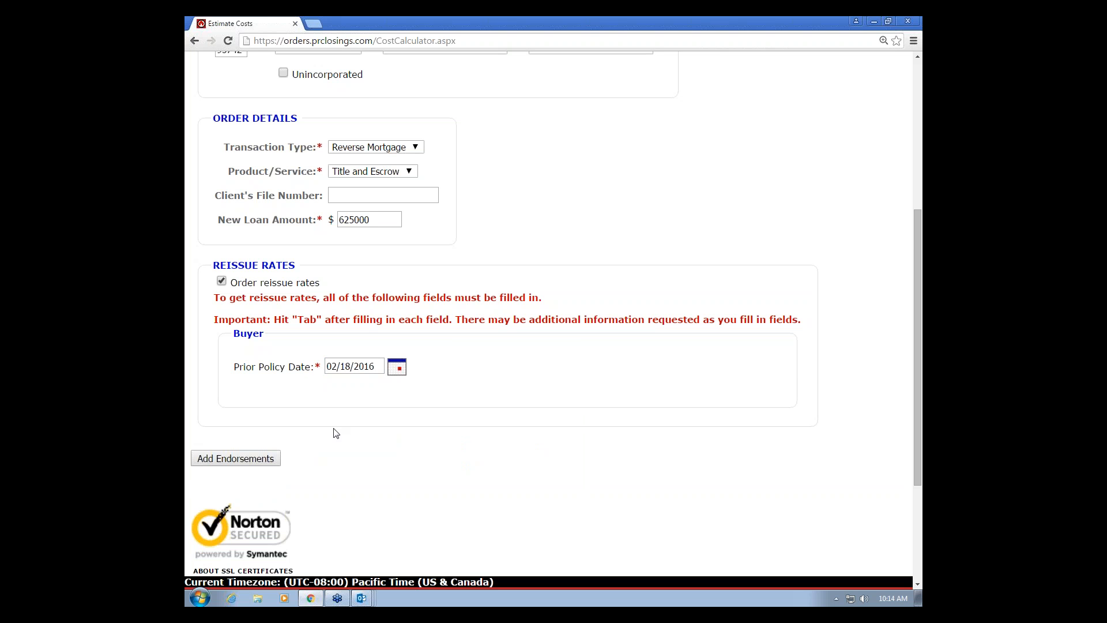
Proceed to adding endorsements, answering No to the recording fee question about sheet size, and review the endorsements needed
scroll(336, 432, "down", 1)
left_click(238, 409)
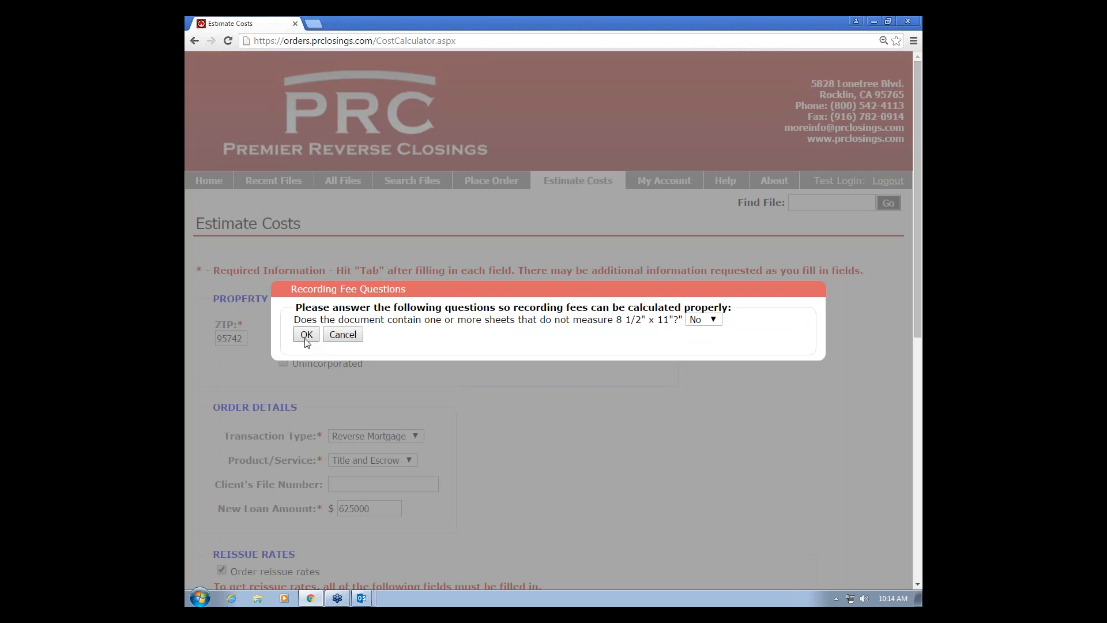
left_click(306, 335)
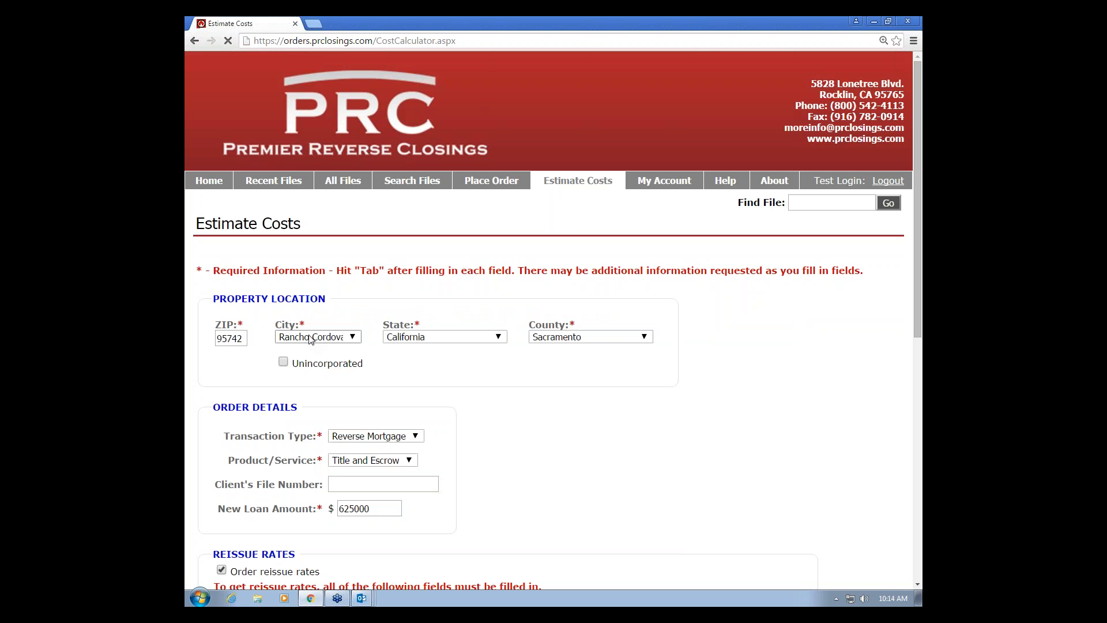
scroll(611, 372, "down", 3)
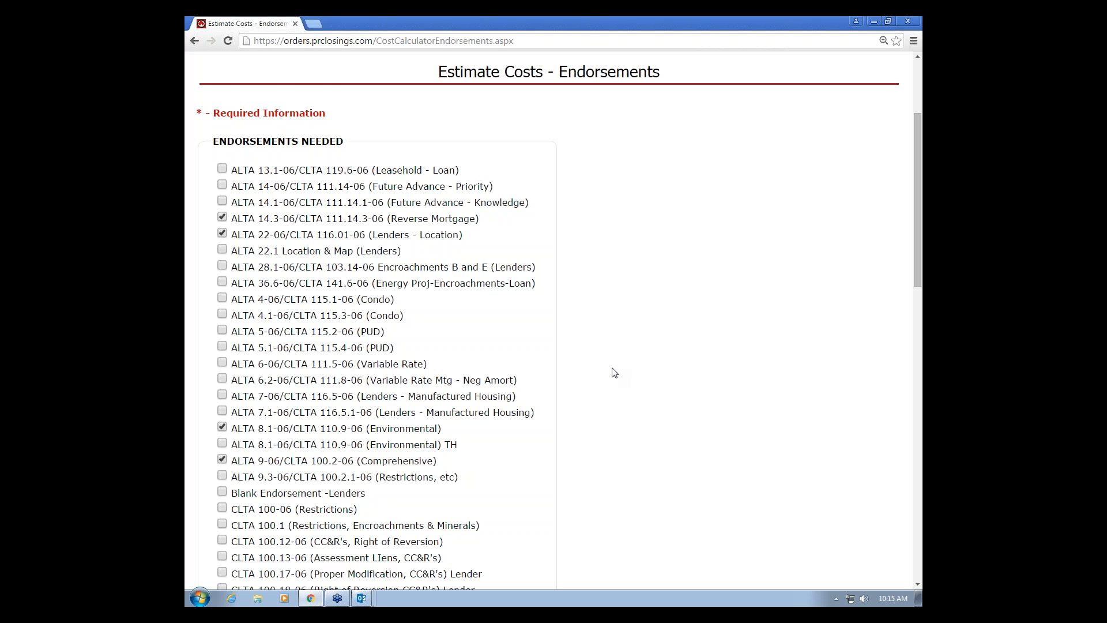
Calculate the cost estimate with the preselected endorsements and review its cost basis and fee breakdown
scroll(614, 372, "down", 15)
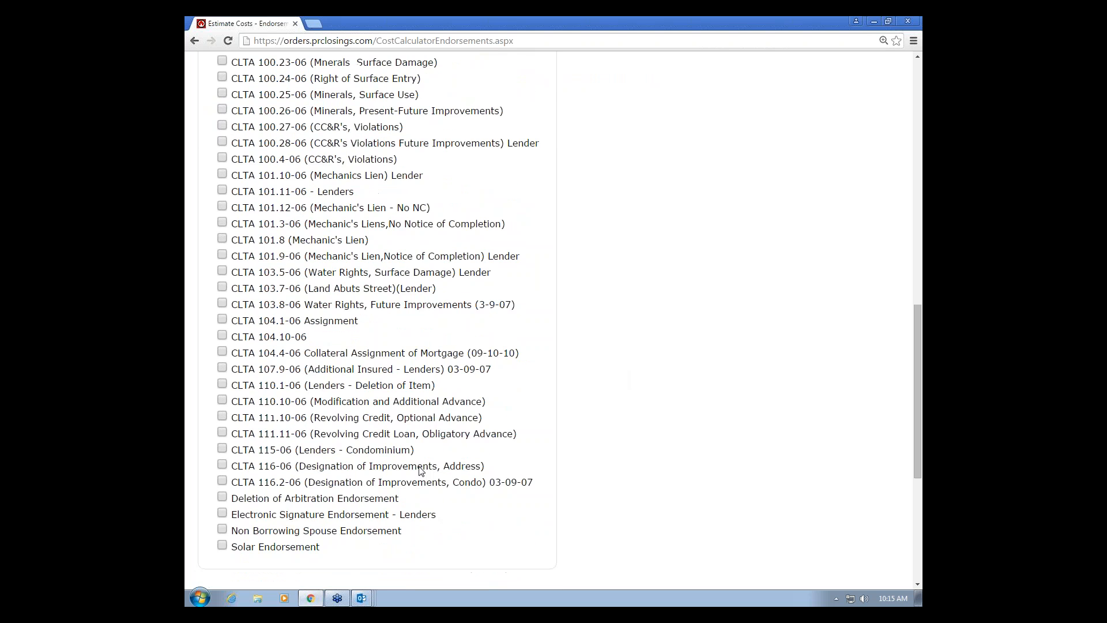
left_click(239, 442)
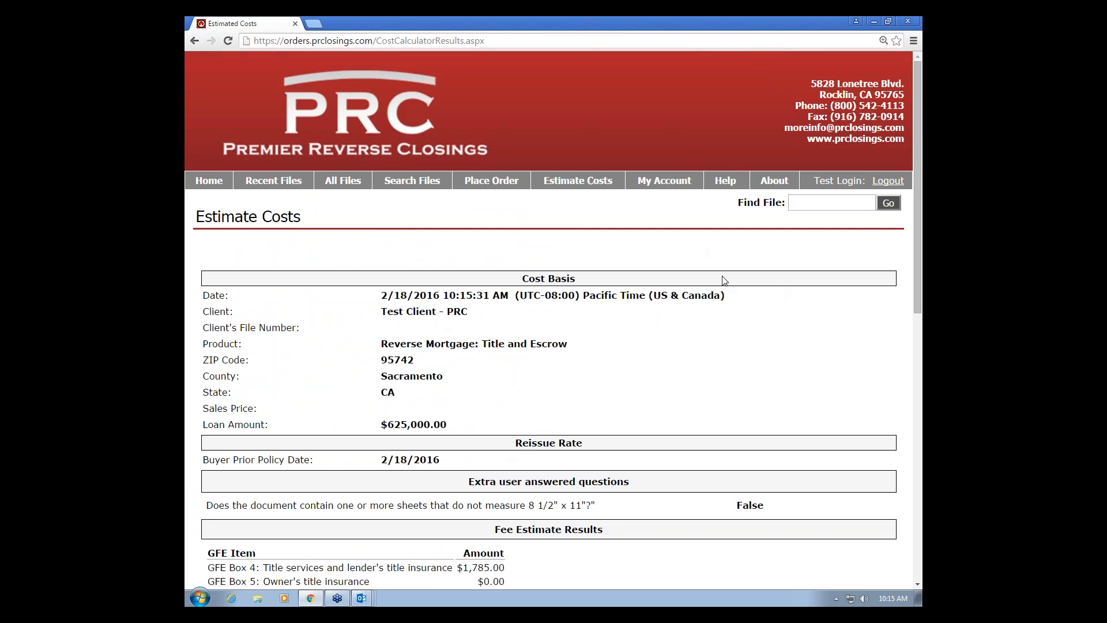
scroll(724, 281, "down", 2)
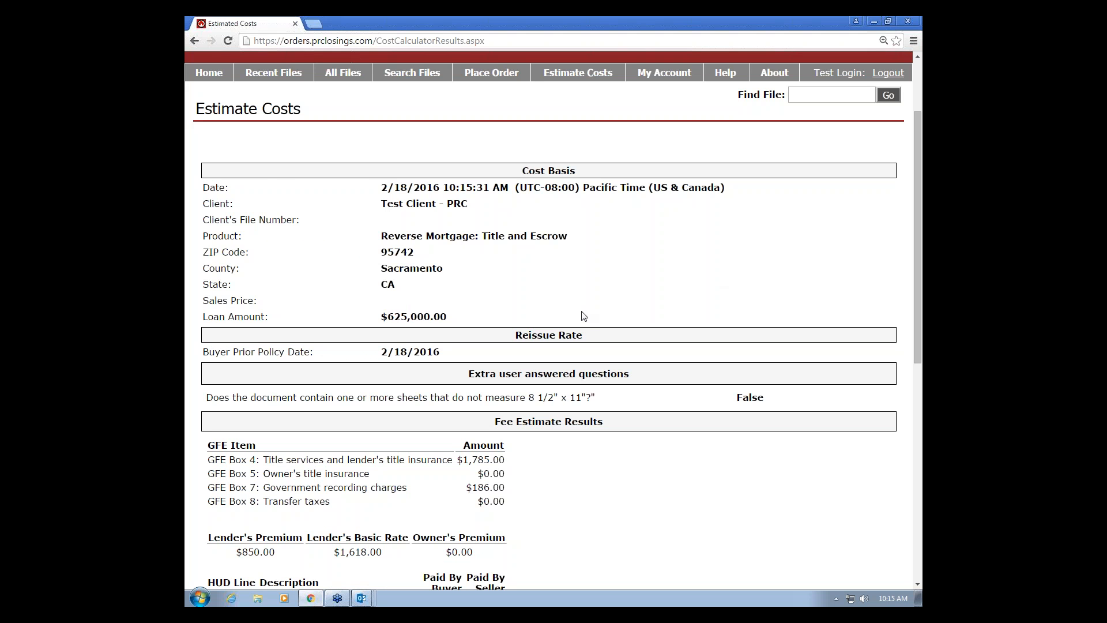
scroll(583, 316, "down", 1)
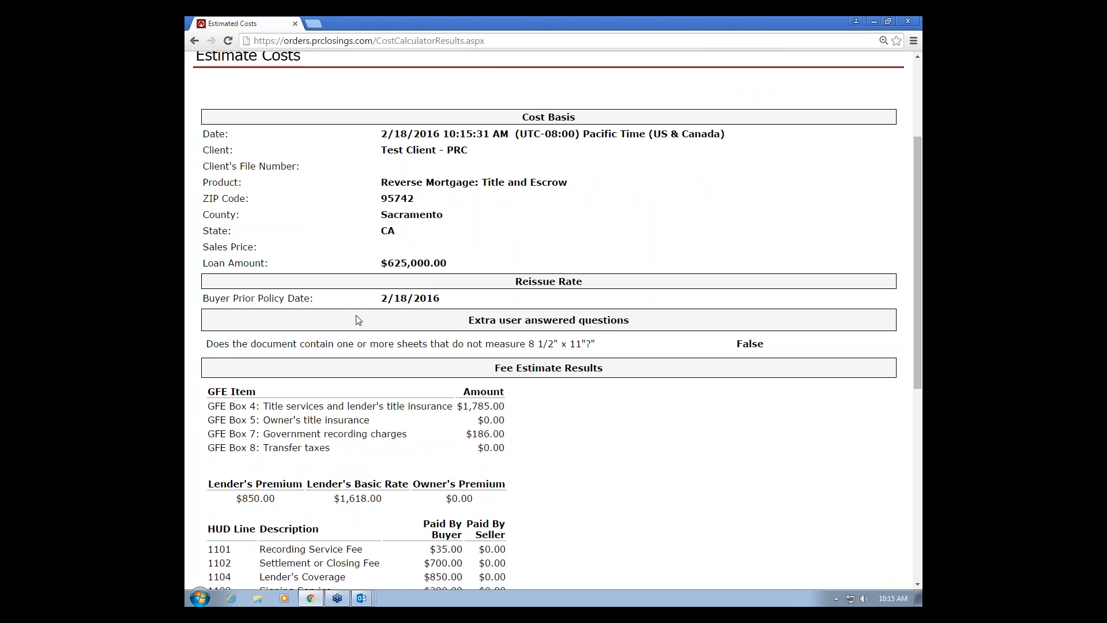
scroll(359, 316, "down", 1)
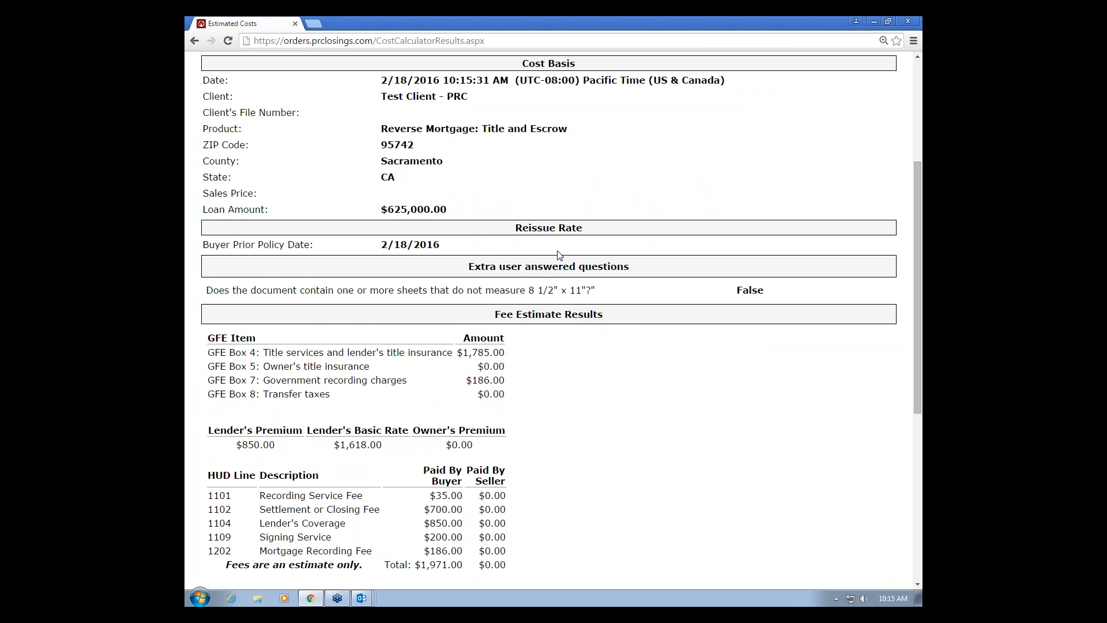
scroll(559, 277, "down", 2)
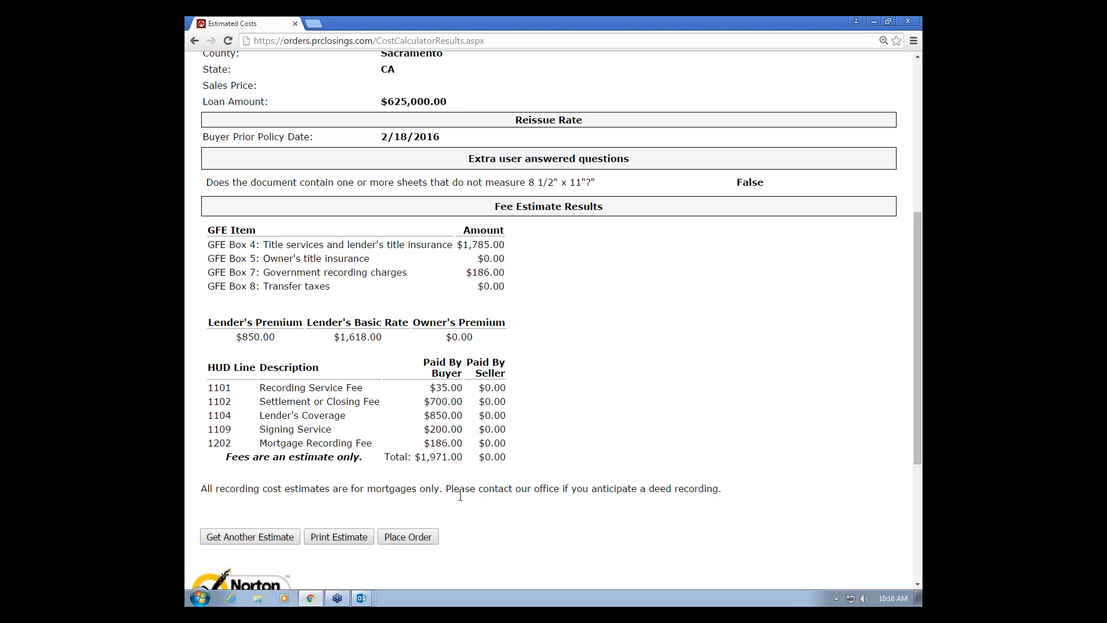
scroll(473, 527, "down", 1)
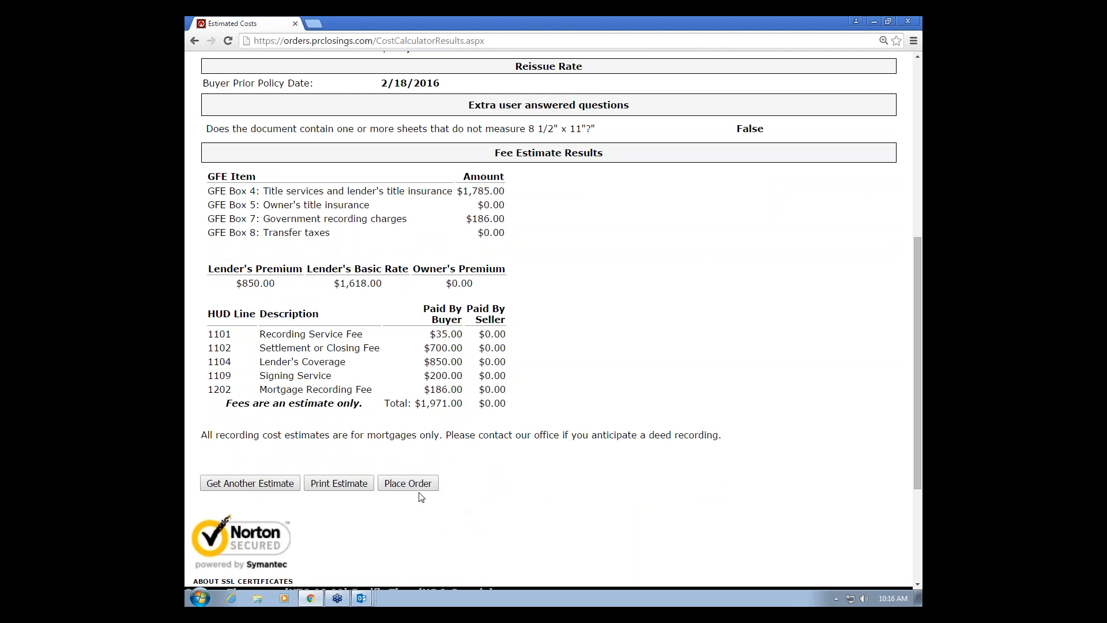
scroll(536, 524, "up", 7)
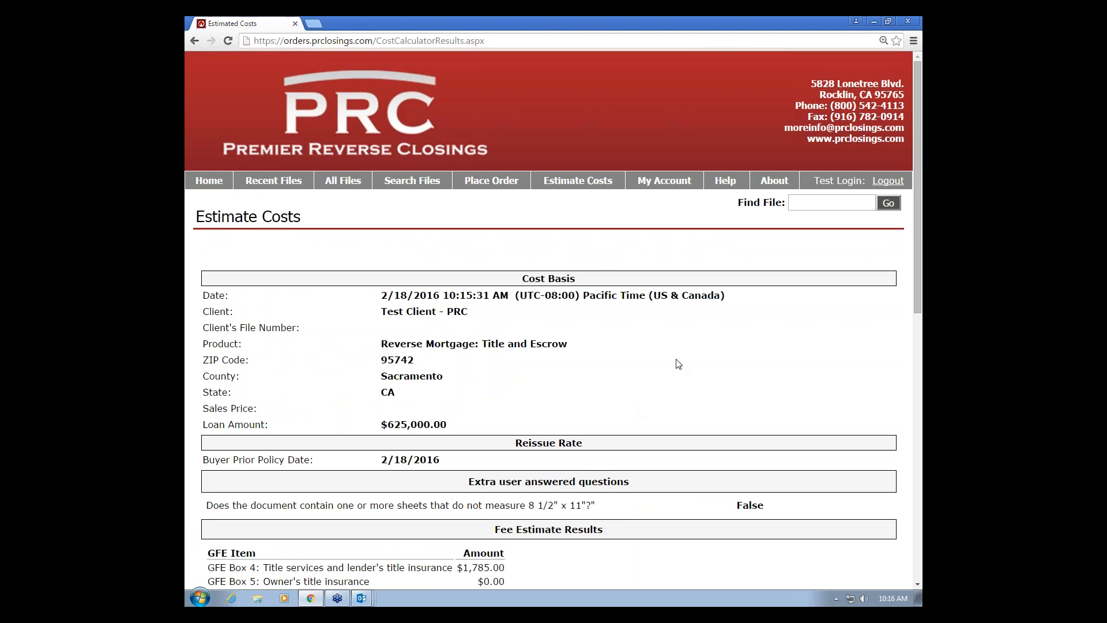
Start a new order and enter the property's street number and street name
left_click(511, 188)
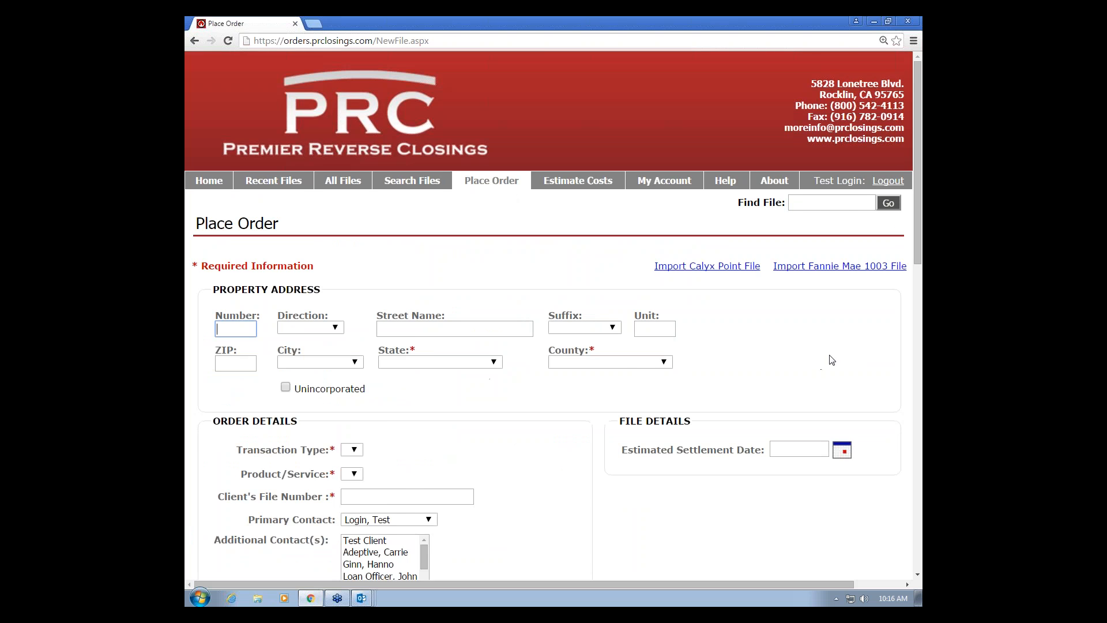
scroll(836, 358, "down", 3)
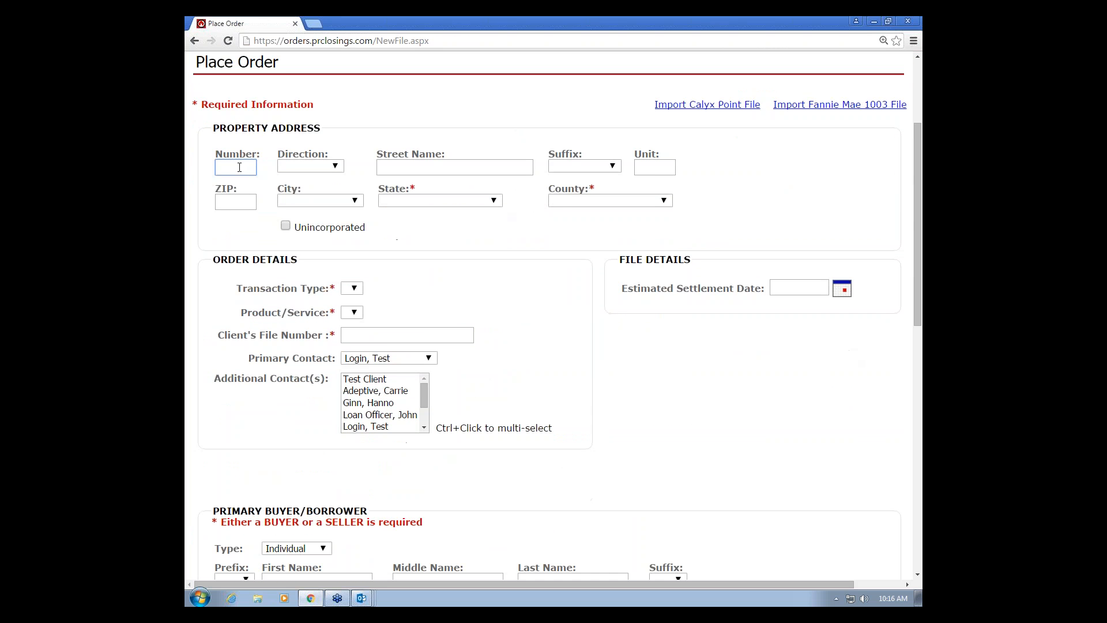
type("123")
key("Tab")
key("Tab")
type("Main Str")
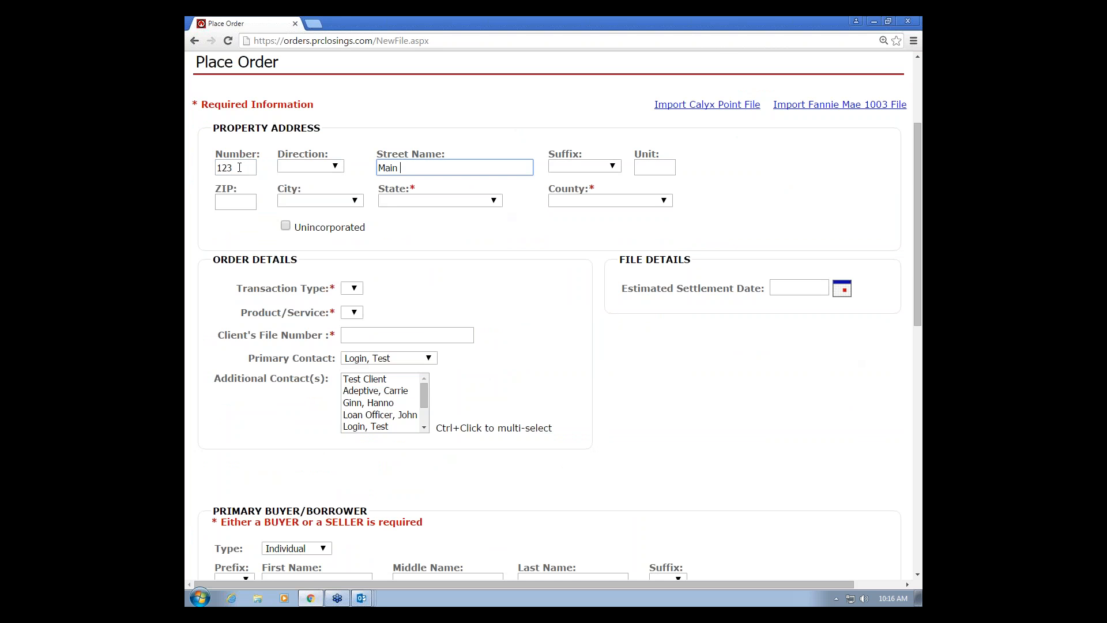
key("BackSpace")
key("BackSpace")
key("BackSpace")
key("BackSpace")
key("Tab")
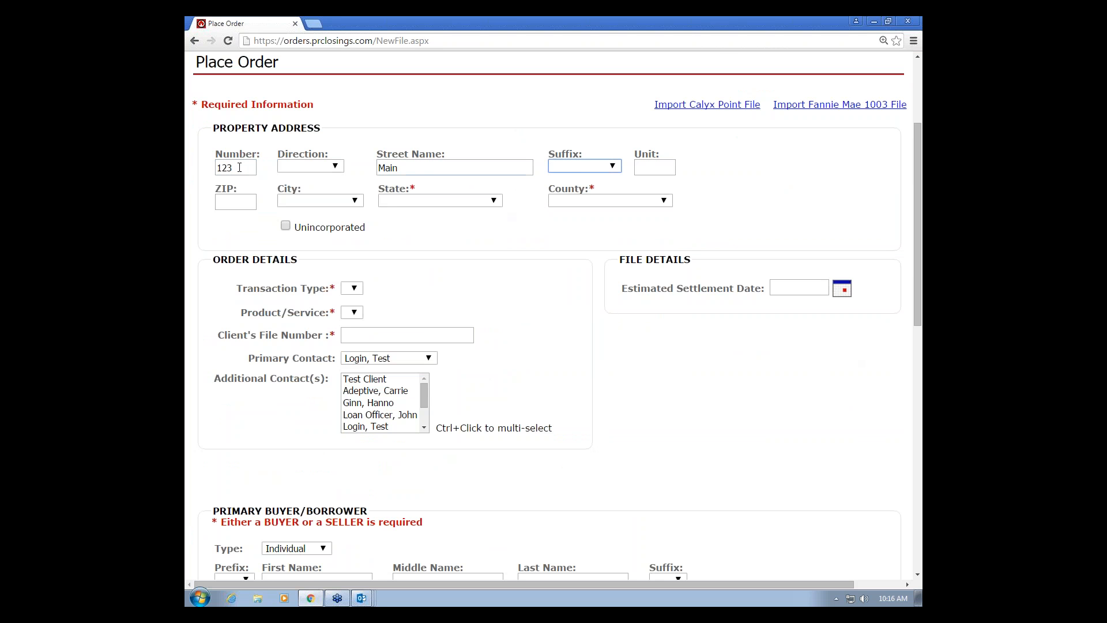
Set the property's street suffix to Street and its ZIP code to 95742
type("Street")
key("Tab")
key("Tab")
type("95742")
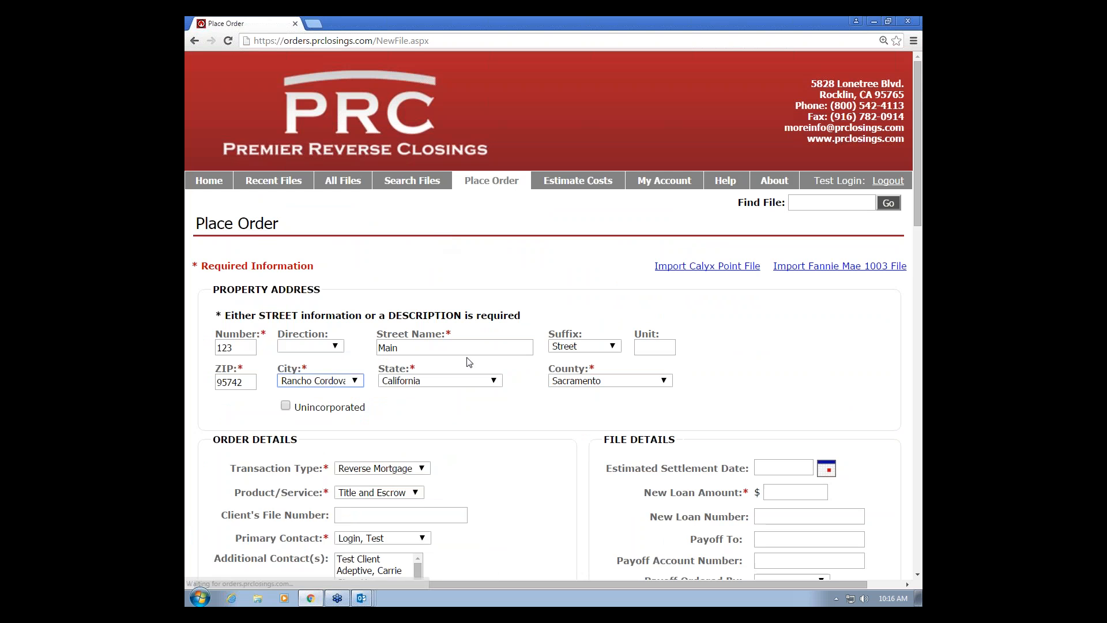
Select Test Client and the three contacts listed directly below it as additional contacts for the order
scroll(474, 370, "down", 3)
scroll(604, 334, "down", 1)
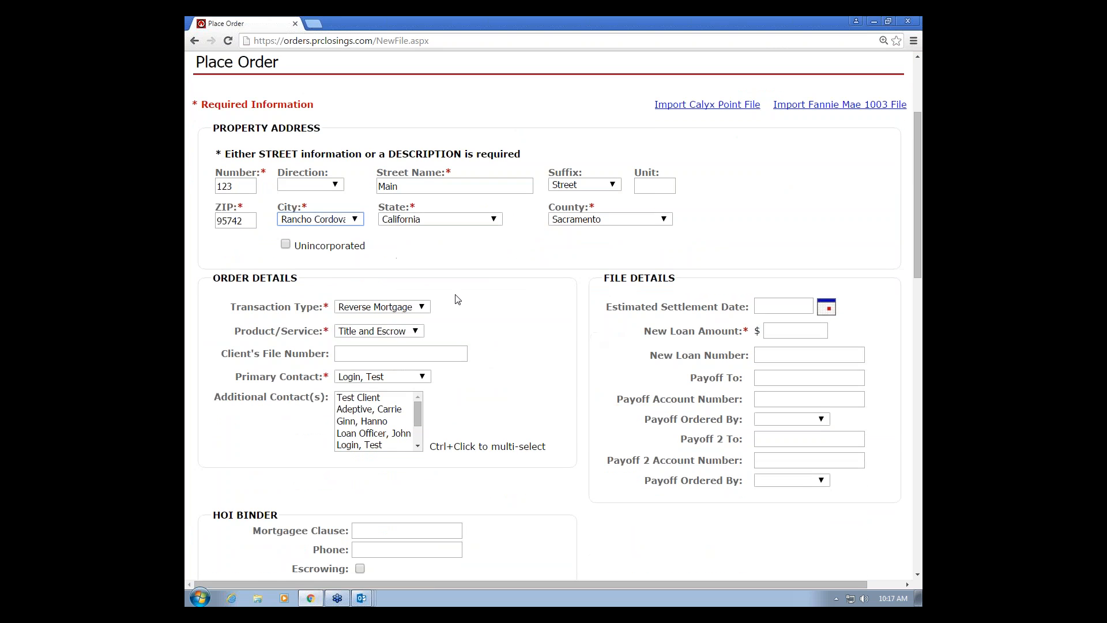
scroll(410, 303, "down", 1)
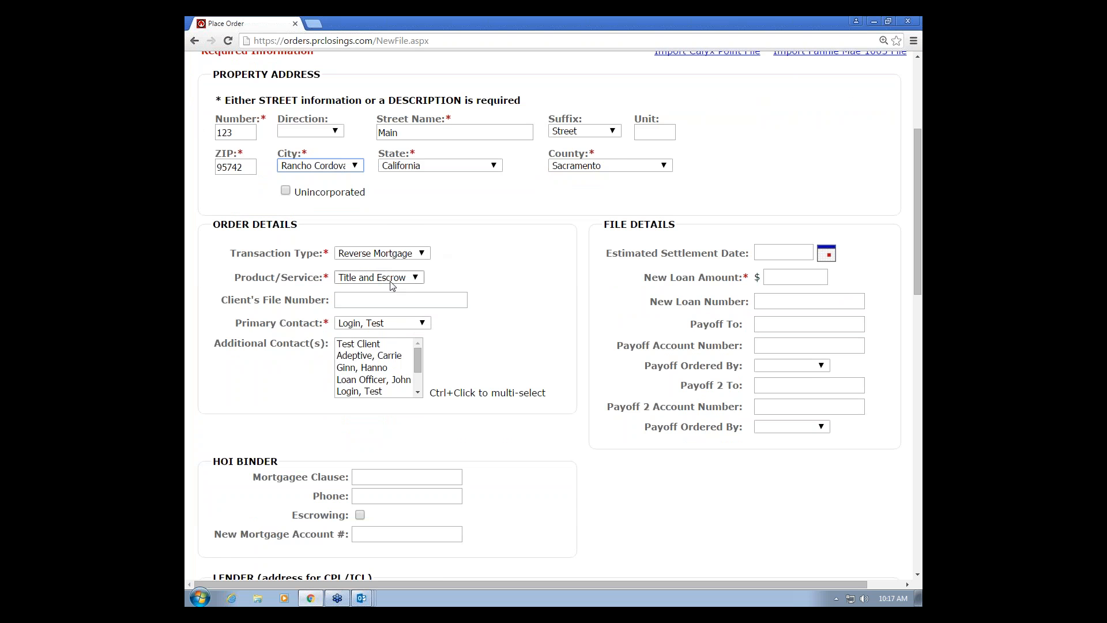
scroll(467, 324, "down", 1)
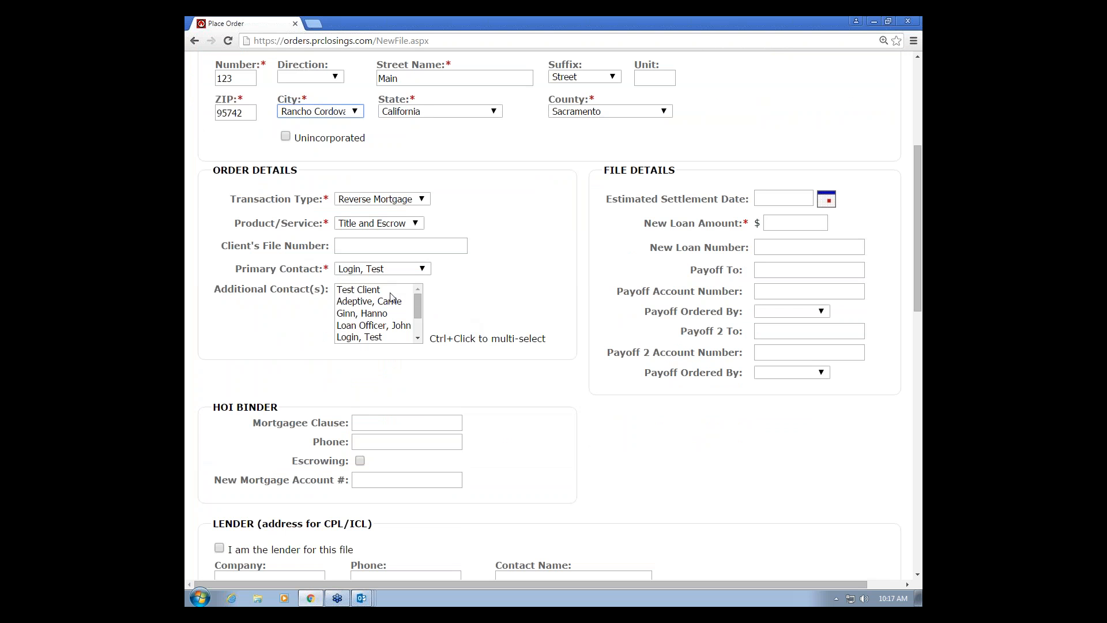
left_click(381, 293)
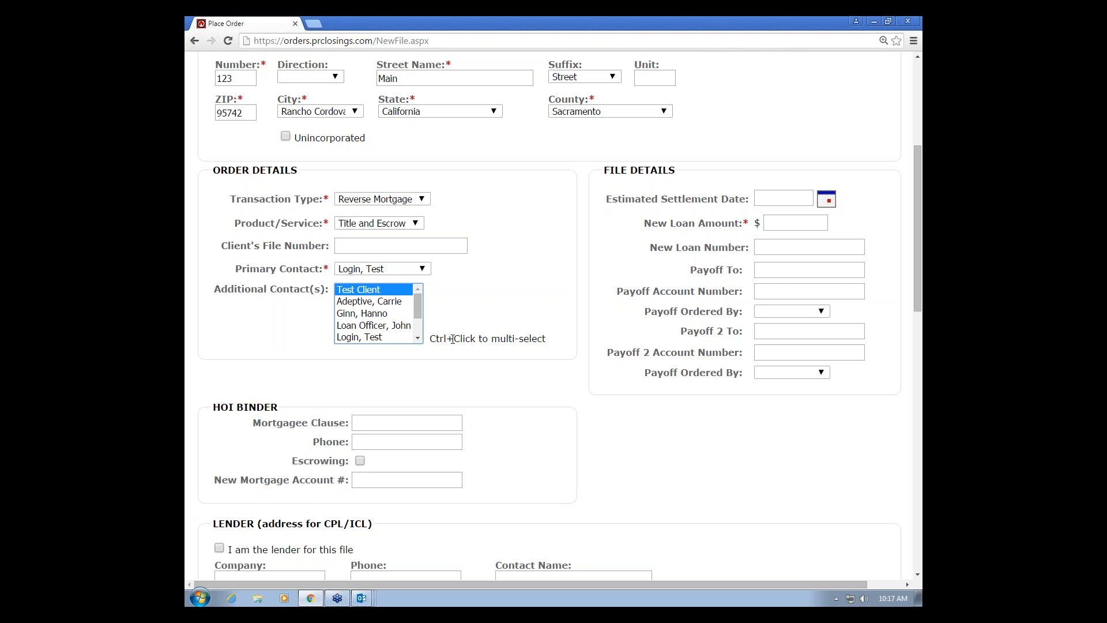
left_click(371, 301, "ctrl")
left_click(374, 313, "ctrl")
left_click(375, 325, "ctrl")
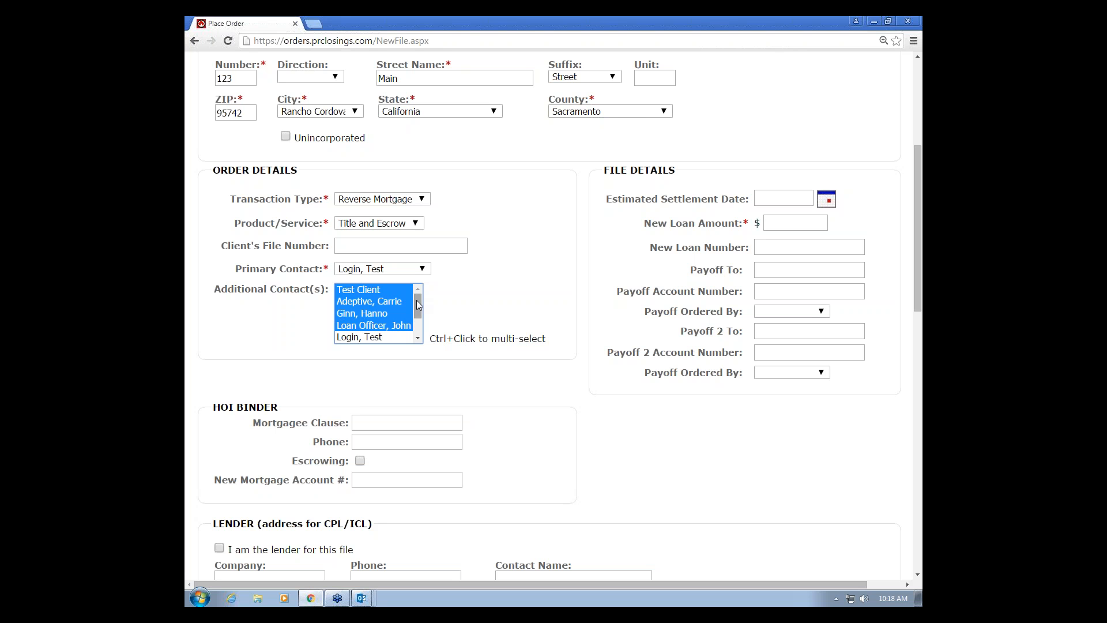
left_click(505, 392)
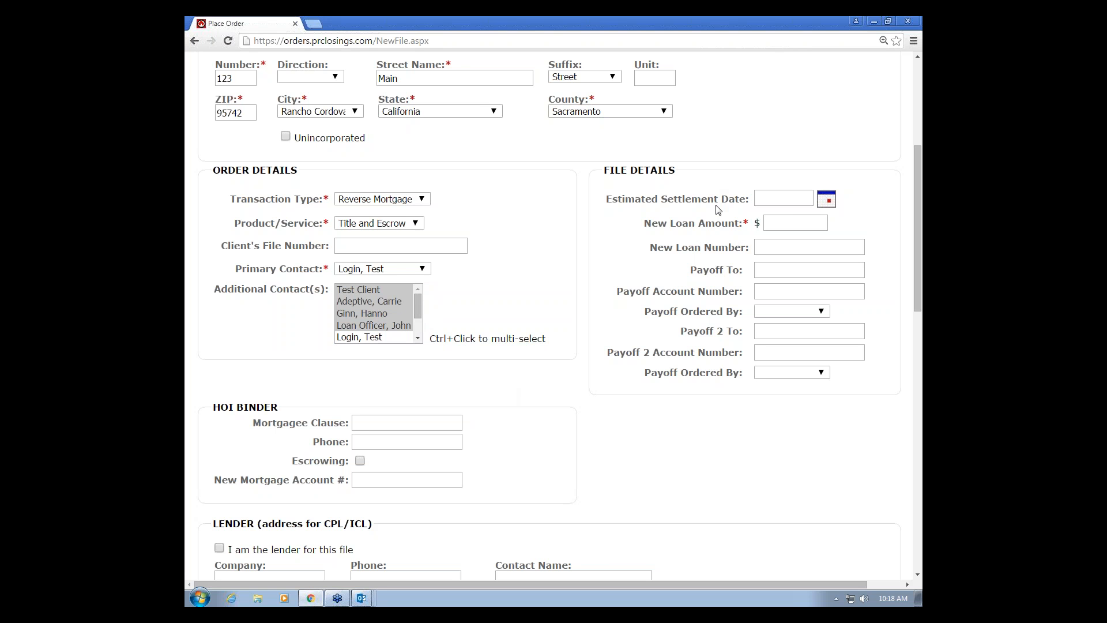
Set the order's new loan amount to 625500
left_click(795, 222)
type("625")
type("50005")
key("Tab")
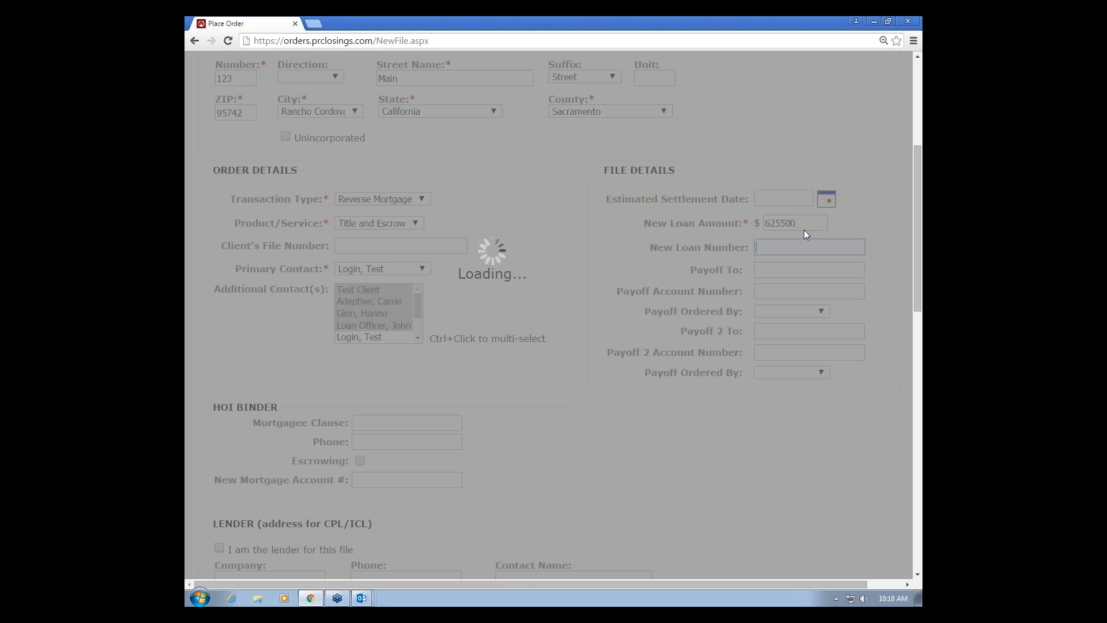
Fill in the first and last name of the primary borrower
scroll(776, 473, "down", 5)
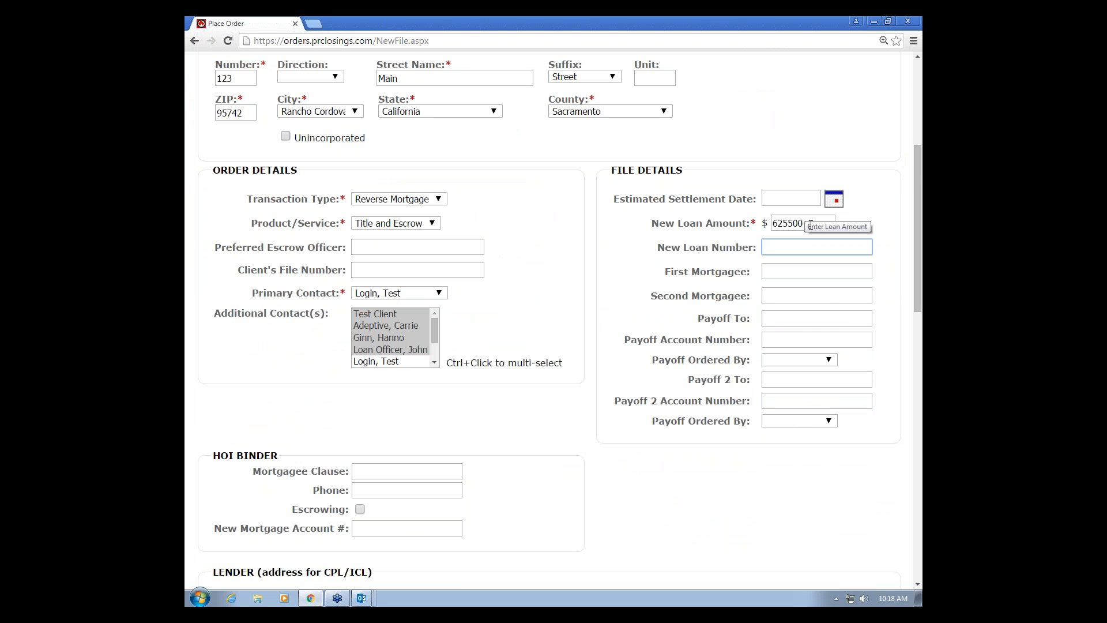
scroll(810, 225, "down", 2)
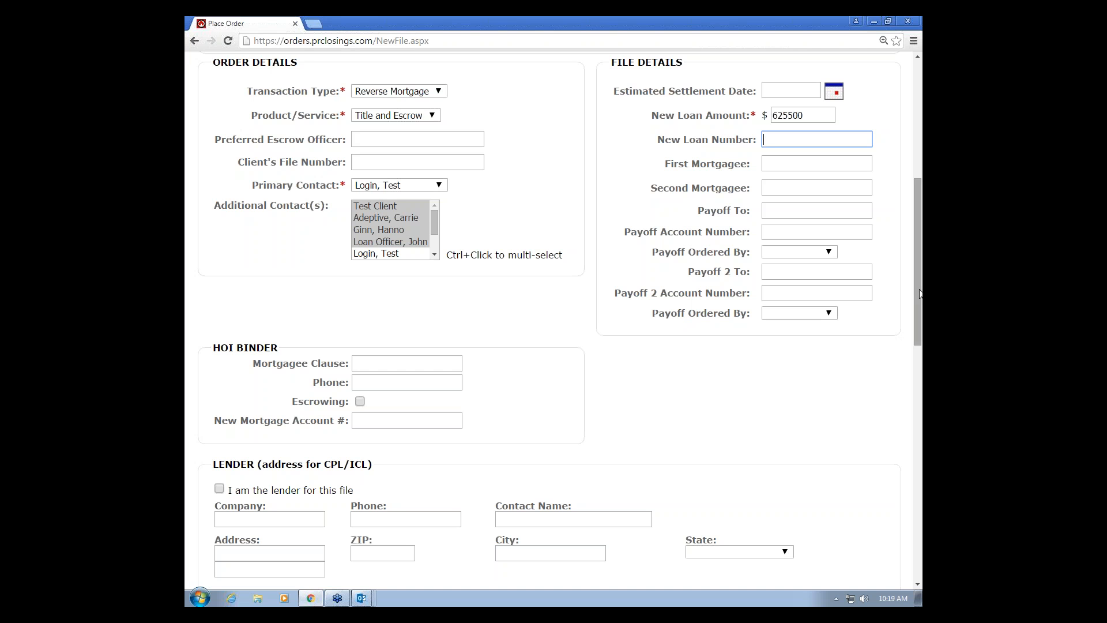
left_click_drag(920, 294, 919, 351)
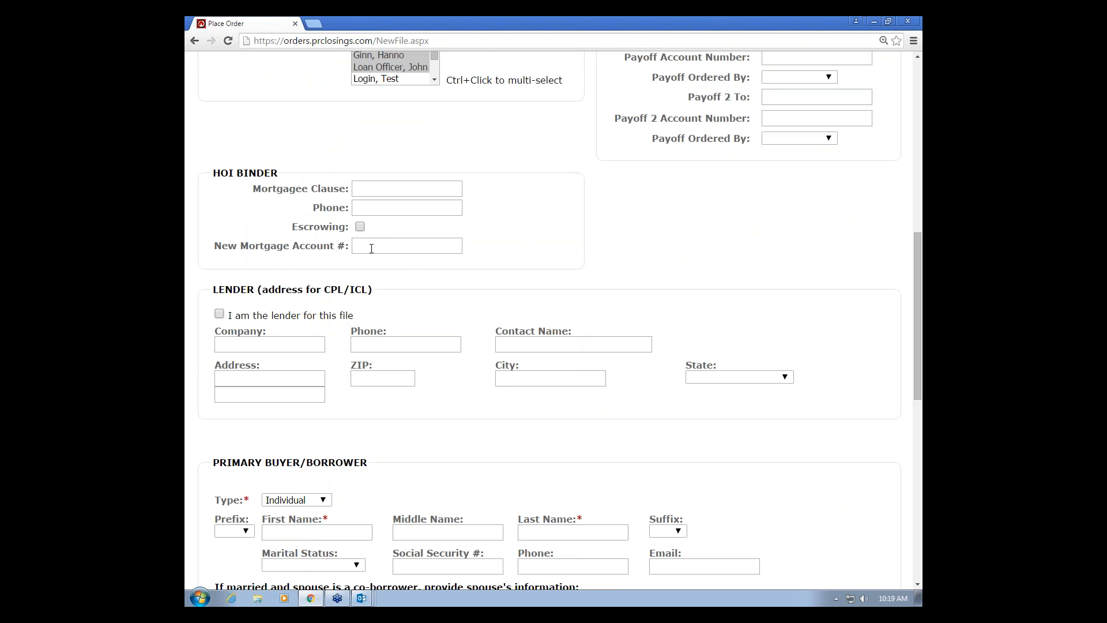
scroll(374, 245, "down", 1)
scroll(371, 259, "down", 2)
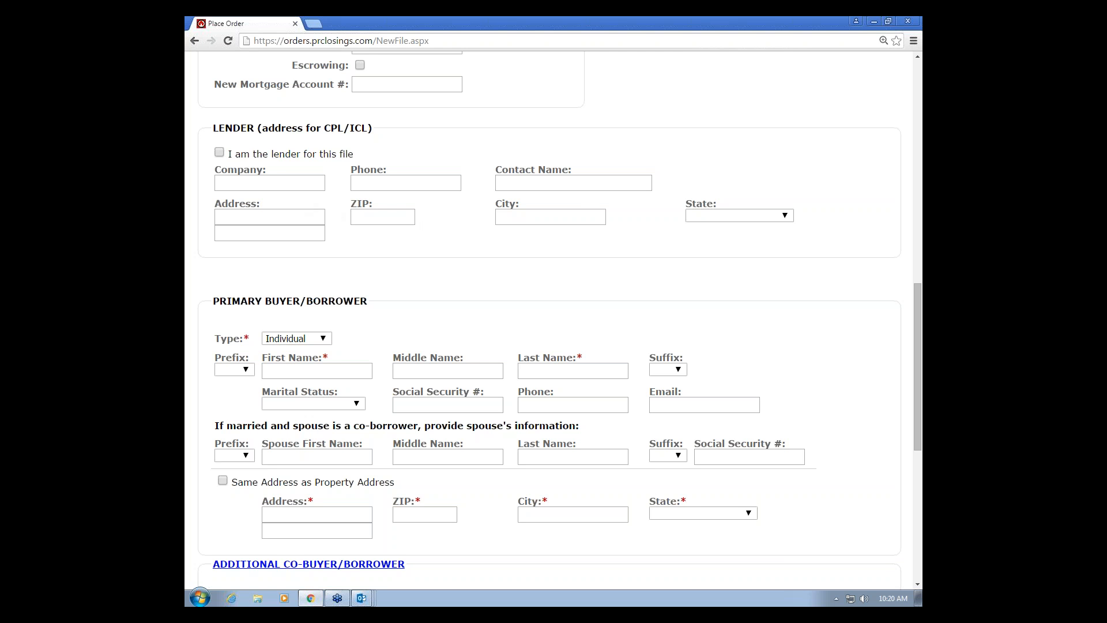
scroll(302, 231, "down", 3)
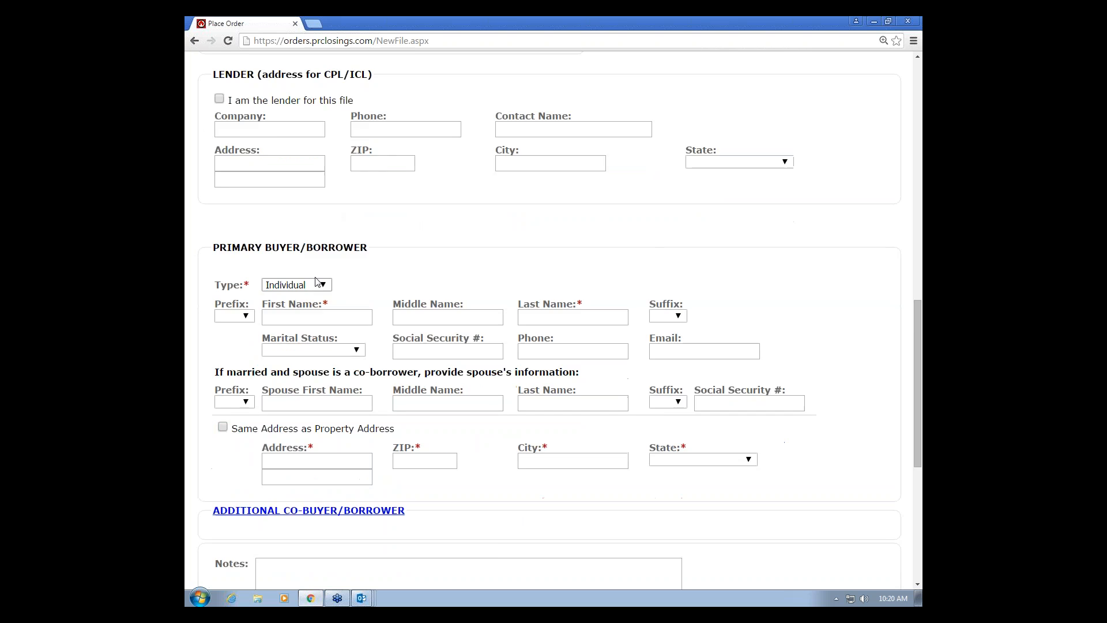
left_click(303, 209)
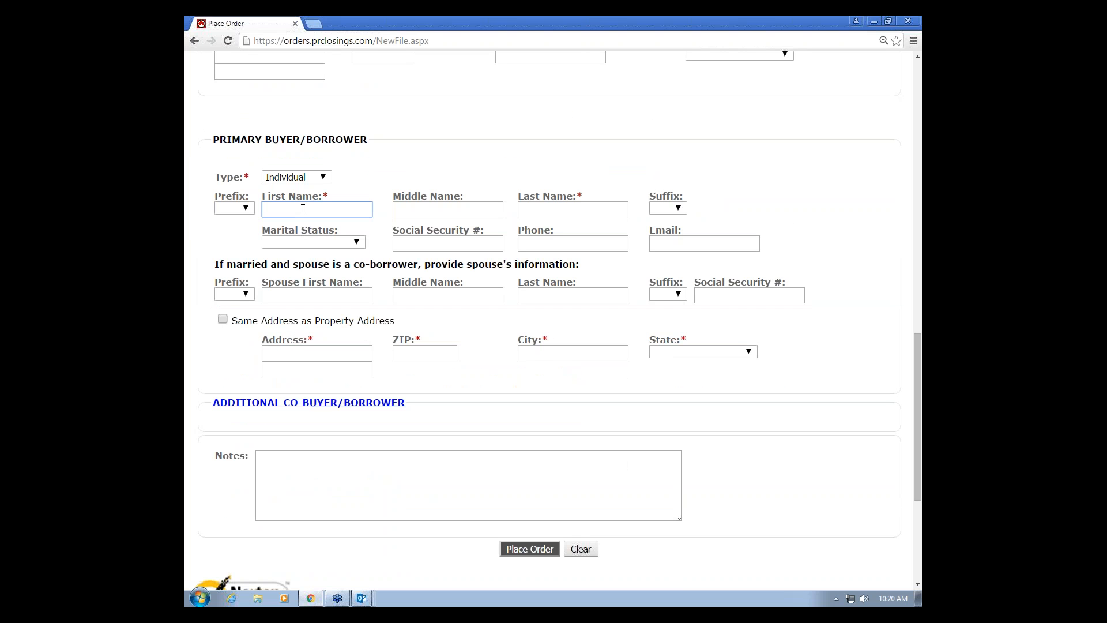
type("Test")
key("Tab")
key("Tab")
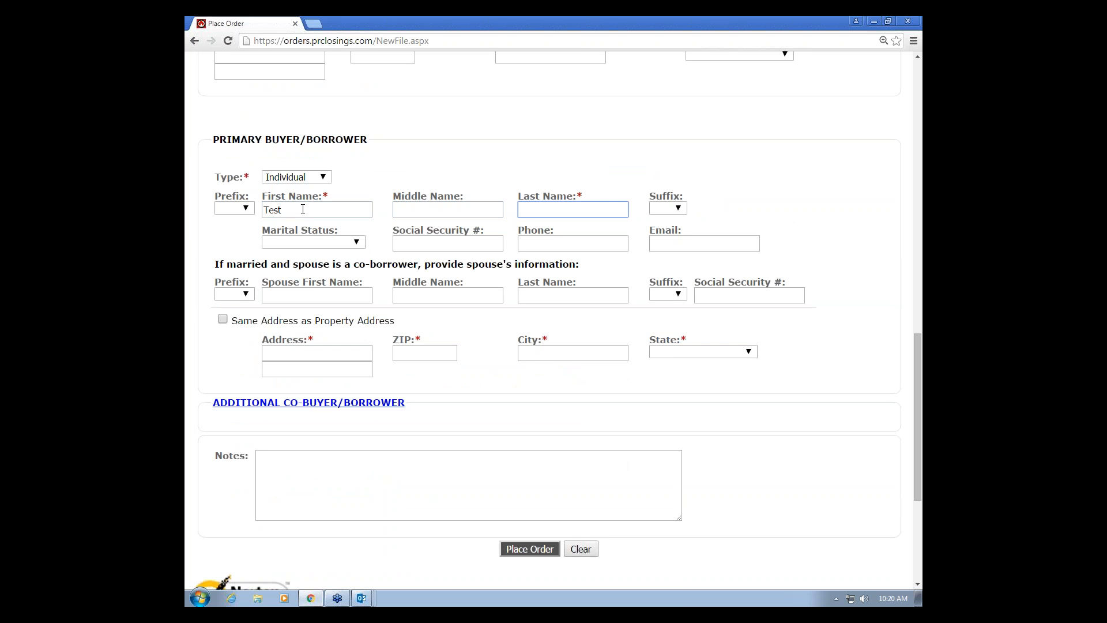
type("Test")
key("Tab")
Set the primary borrower's marital status to Single
left_click(303, 242)
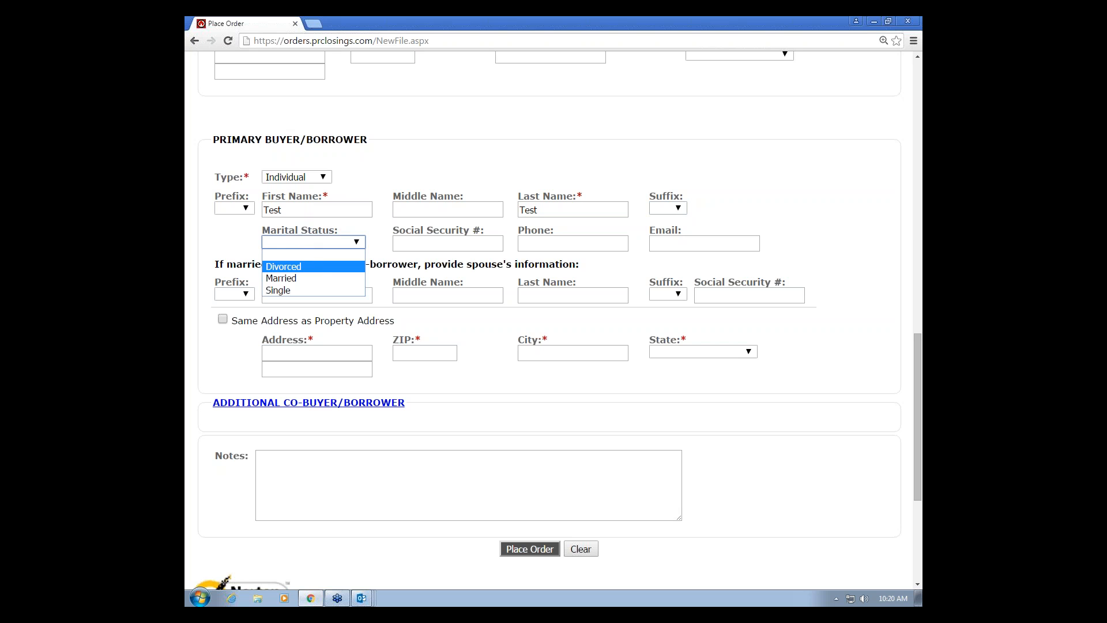
left_click(284, 291)
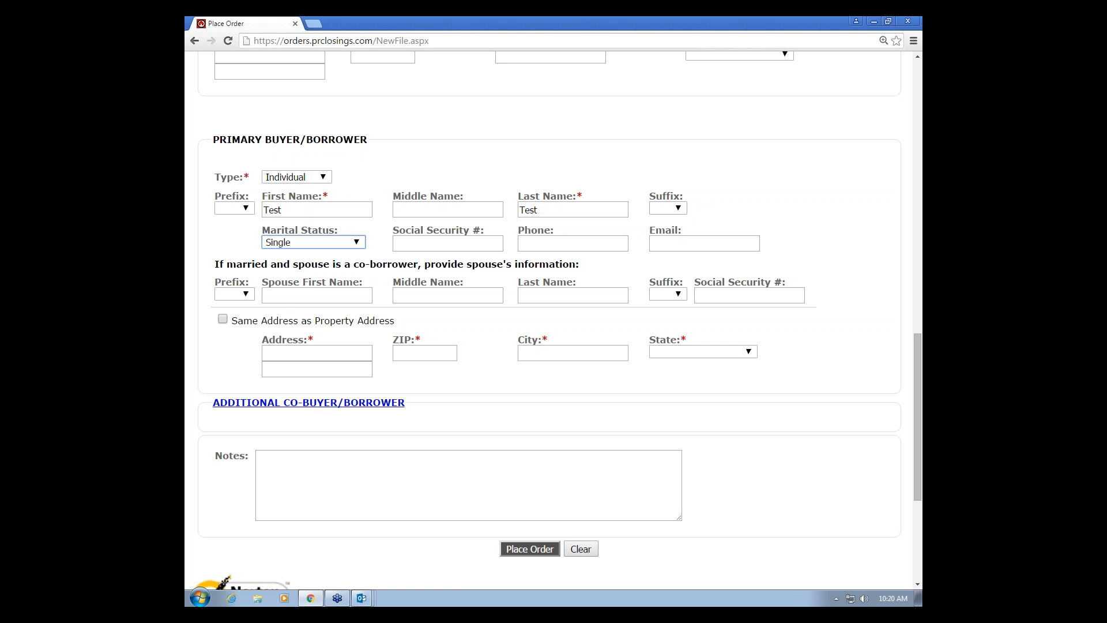
left_click(416, 243)
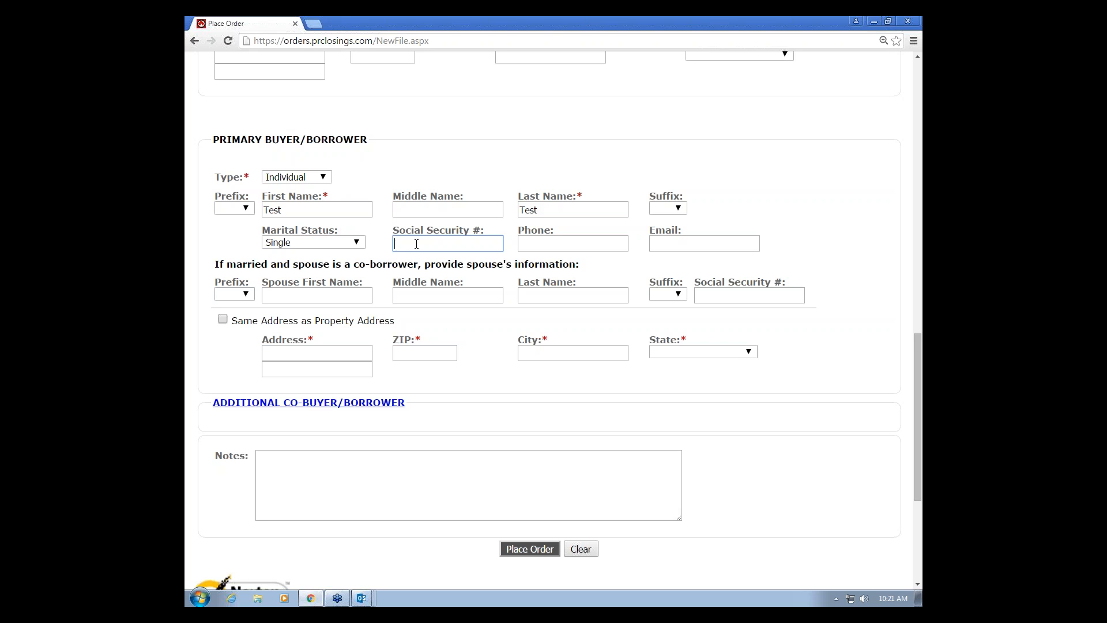
key("Tab")
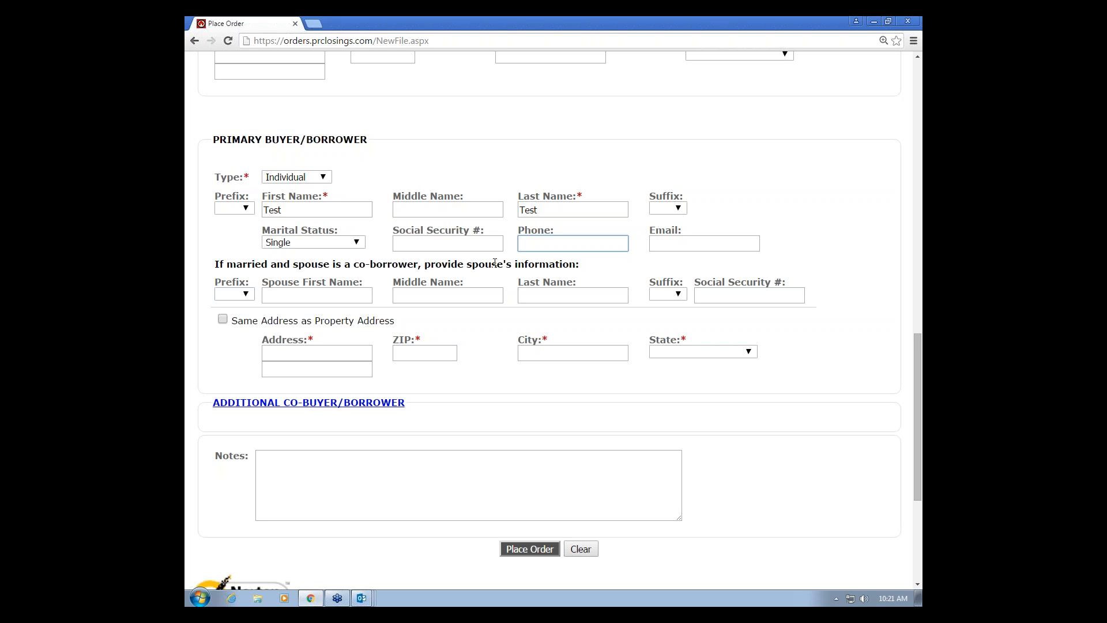
Add the order note "Call borrower after 10 am."
left_click(332, 478)
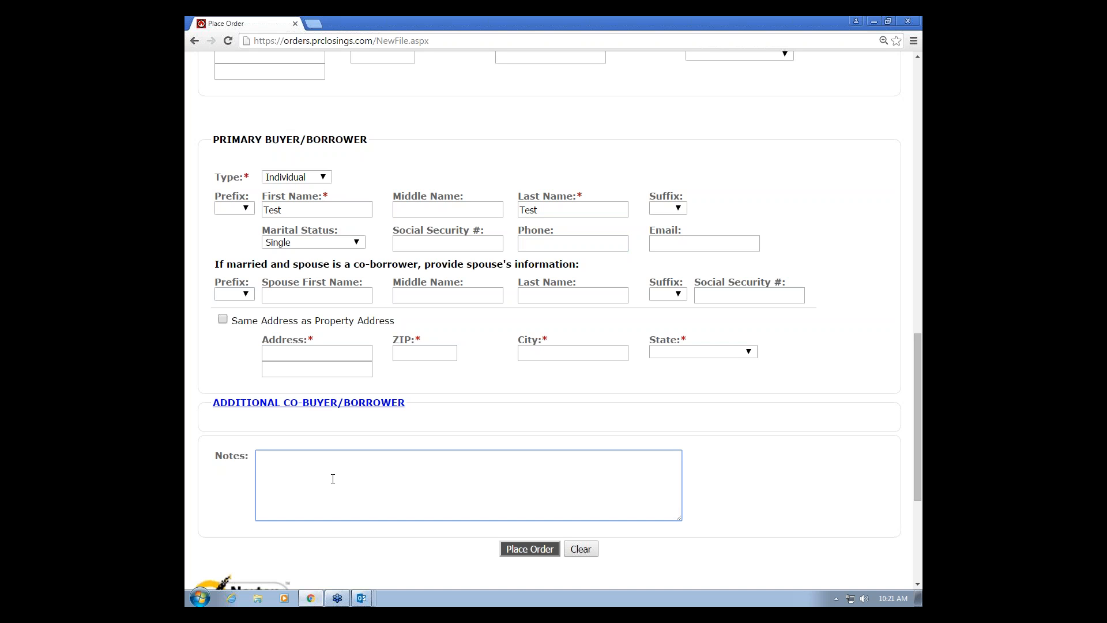
type("Cal l borrow")
type("afer 10 am.")
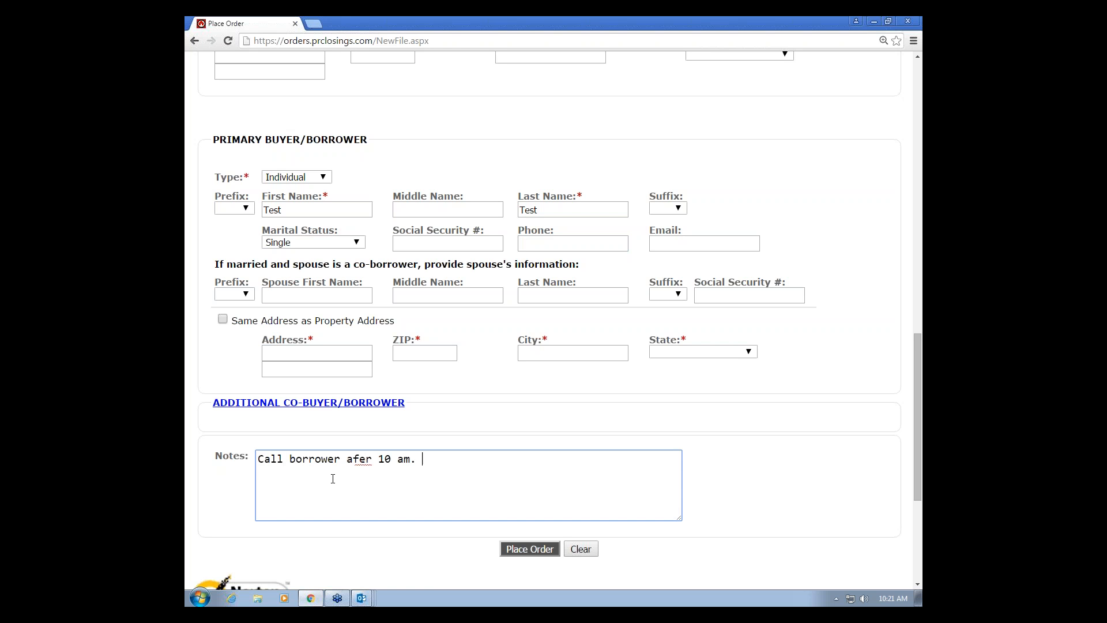
left_click(358, 459)
type("t")
left_click(440, 465)
Mark the primary borrower's address as the same as the property address
left_click(222, 320)
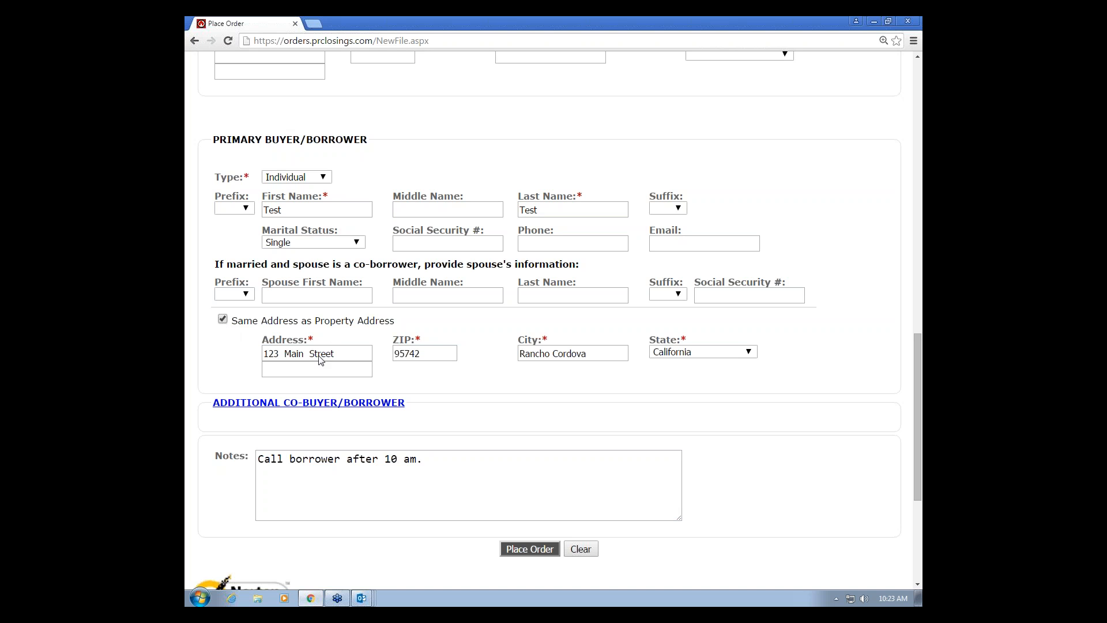
left_click(448, 457)
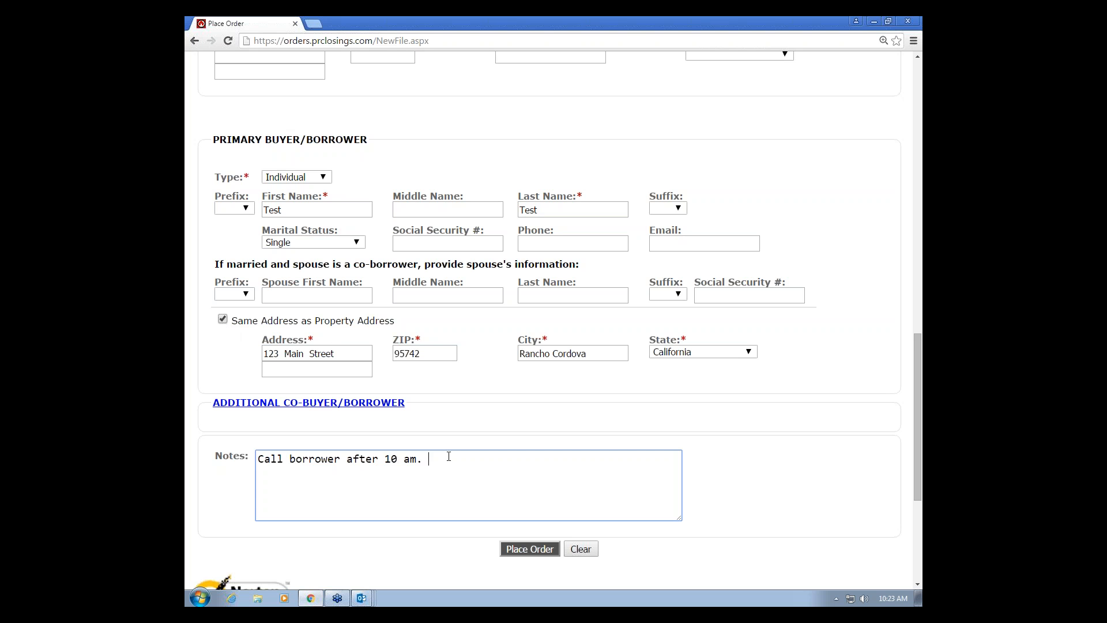
Extend the order note with "POA to follow. They want to vest in a trust. New LO.", the loan officer's name and "phone number...."
type("POA w")
key("BackSpace")
type("to follow. They want to ")
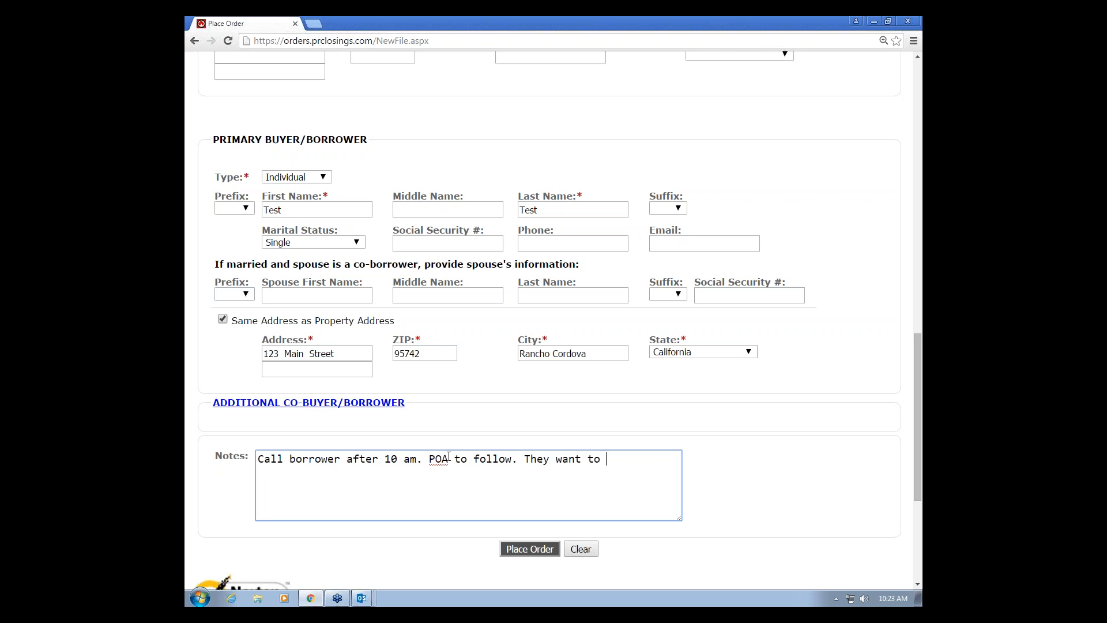
type("vest in a trust. New LO. Jo")
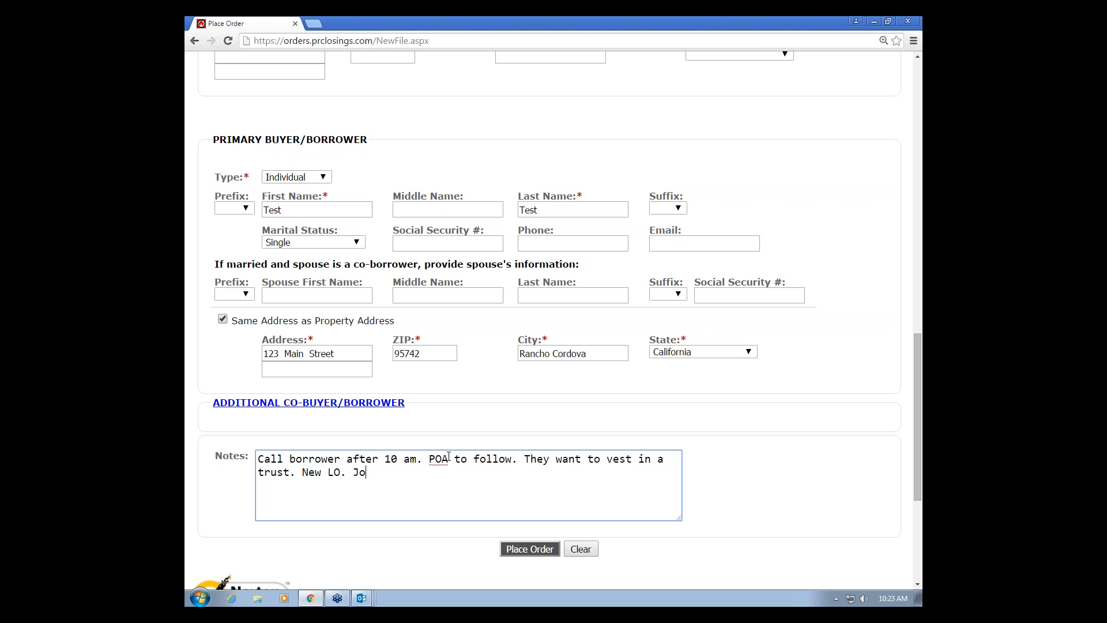
type("hn Smith.. phone number....  ")
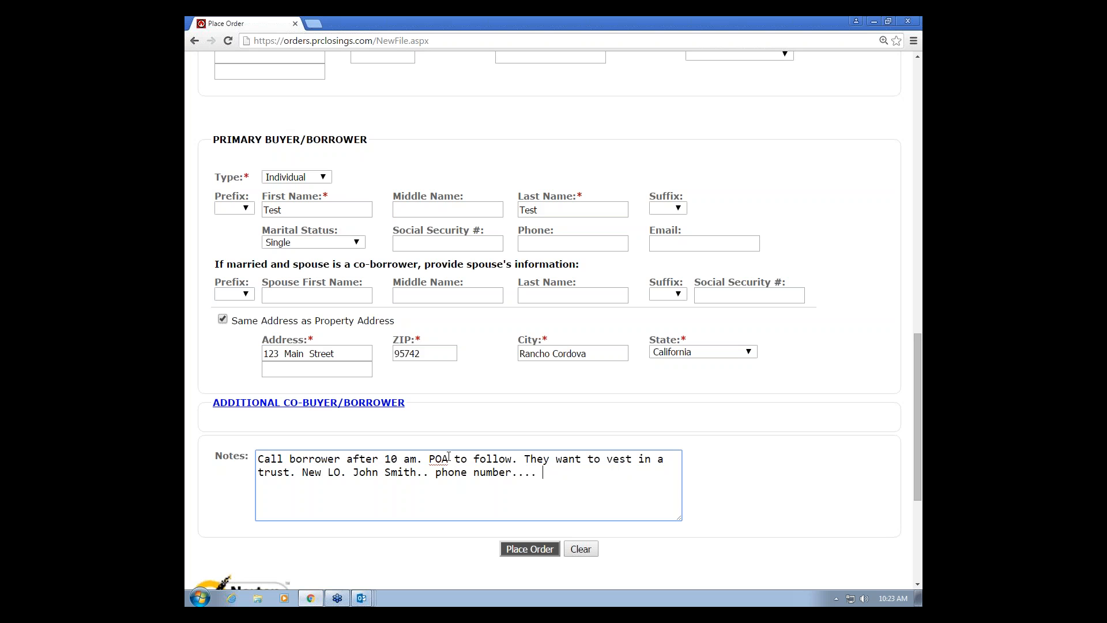
Add "RUSH!" and the escrow officer request "I want this EO." as separate lines in the order note
type("RUSH!")
key("Return")
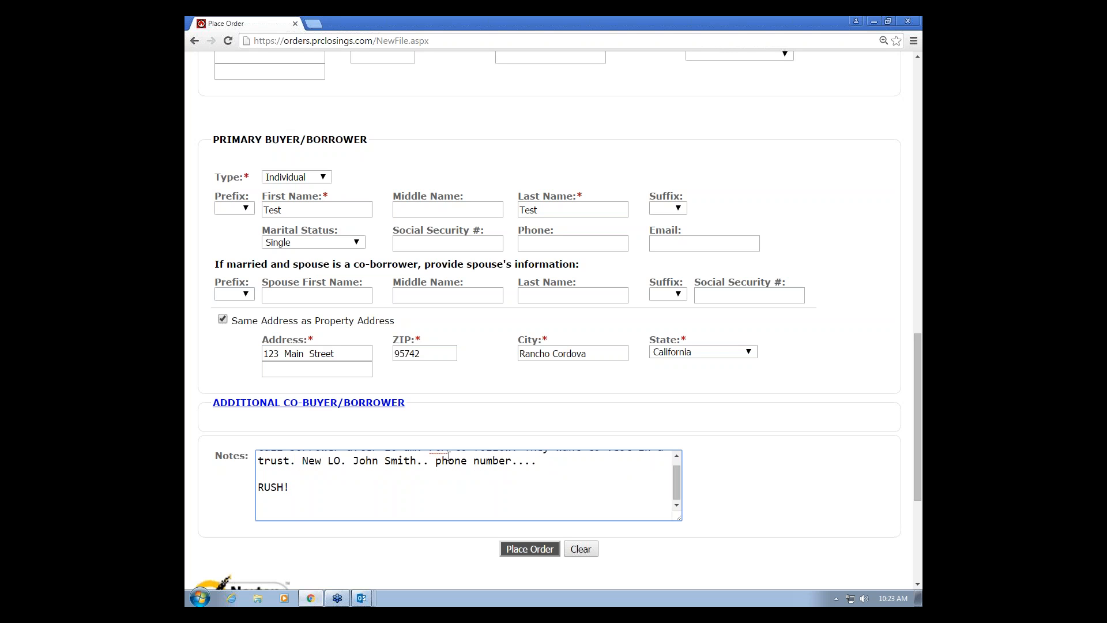
type("I want this EO.")
Place the title and escrow order and highlight the file number on its confirmation page
left_click(528, 550)
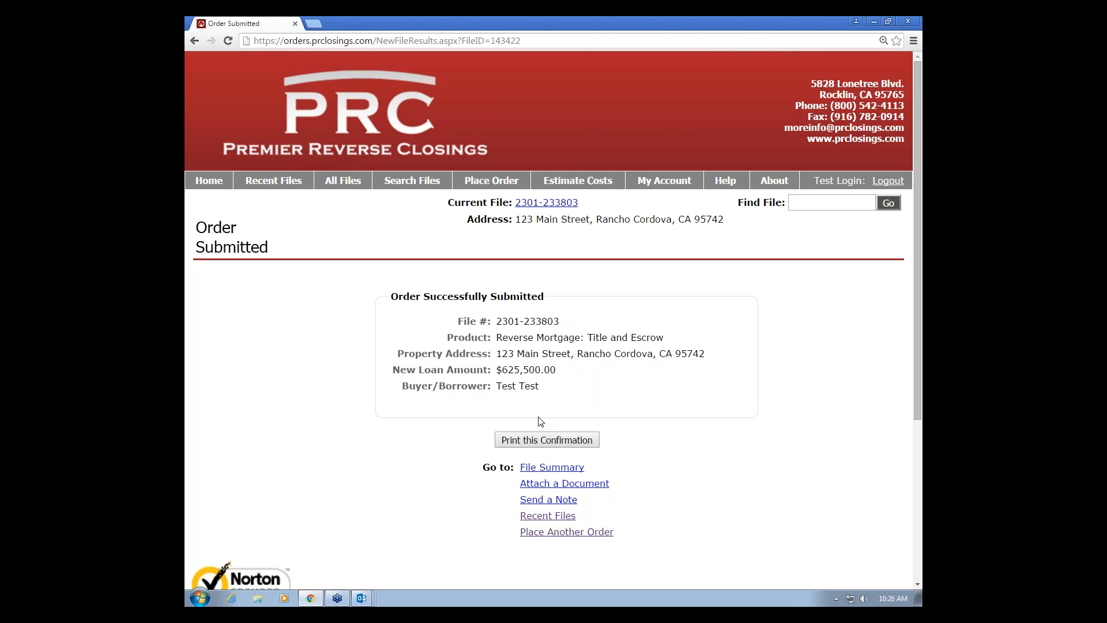
scroll(541, 421, "down", 1)
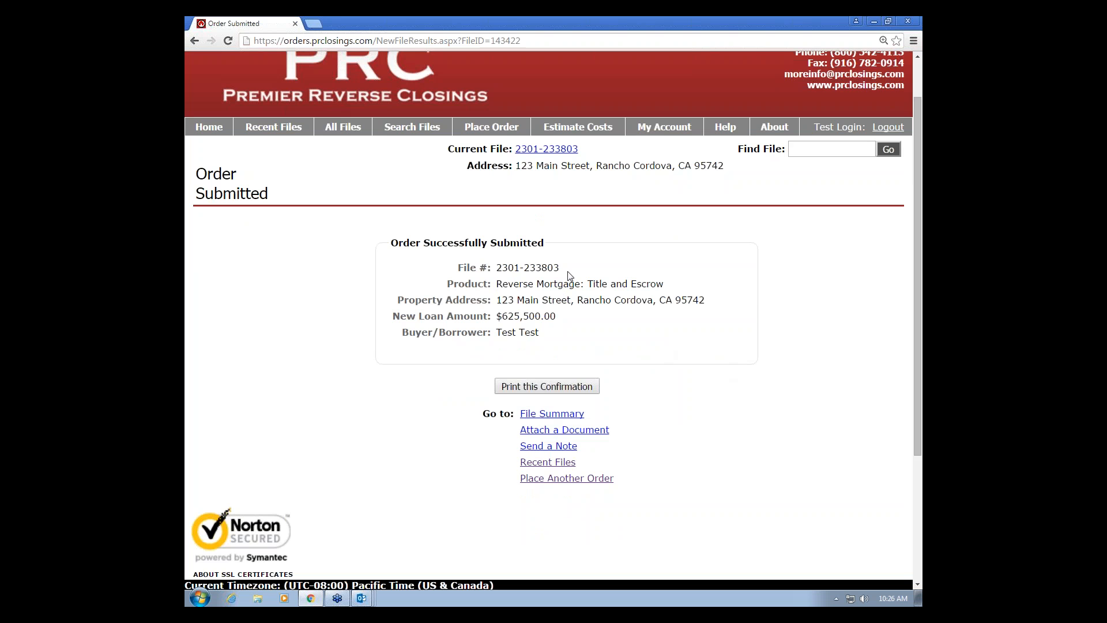
left_click_drag(576, 269, 491, 271)
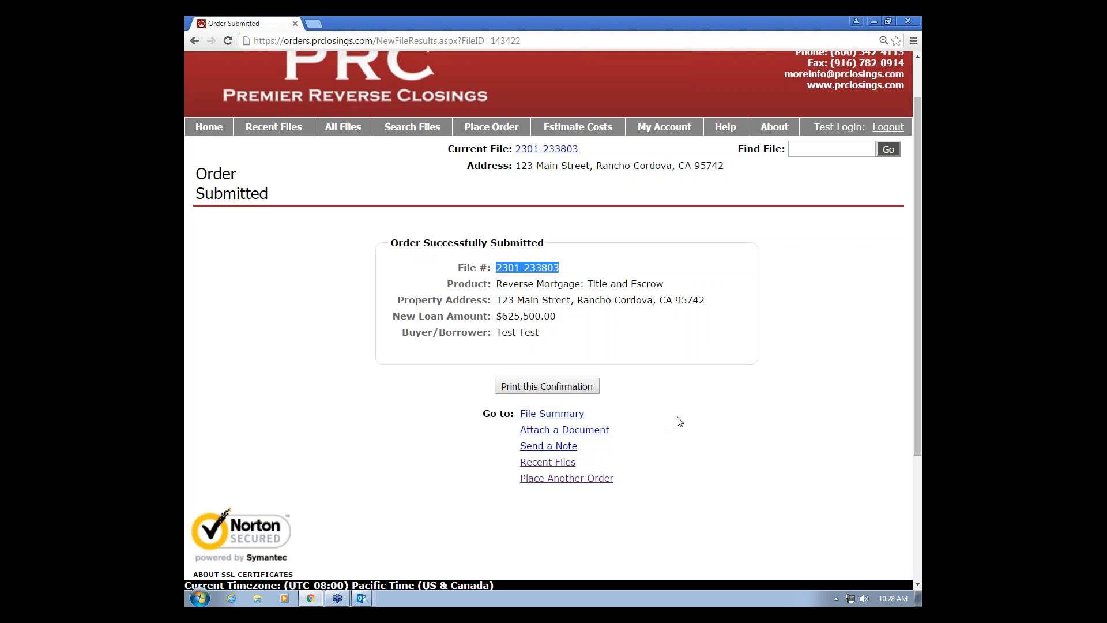
View the page for attaching documents to the submitted order and return to the portal's home page
left_click(588, 431)
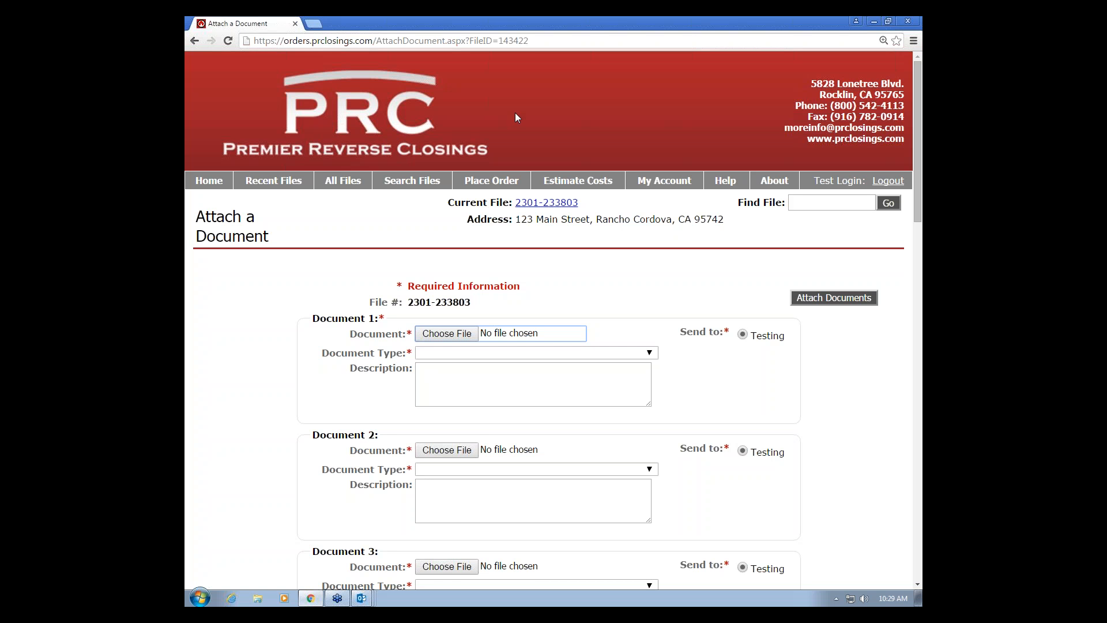
left_click(379, 164)
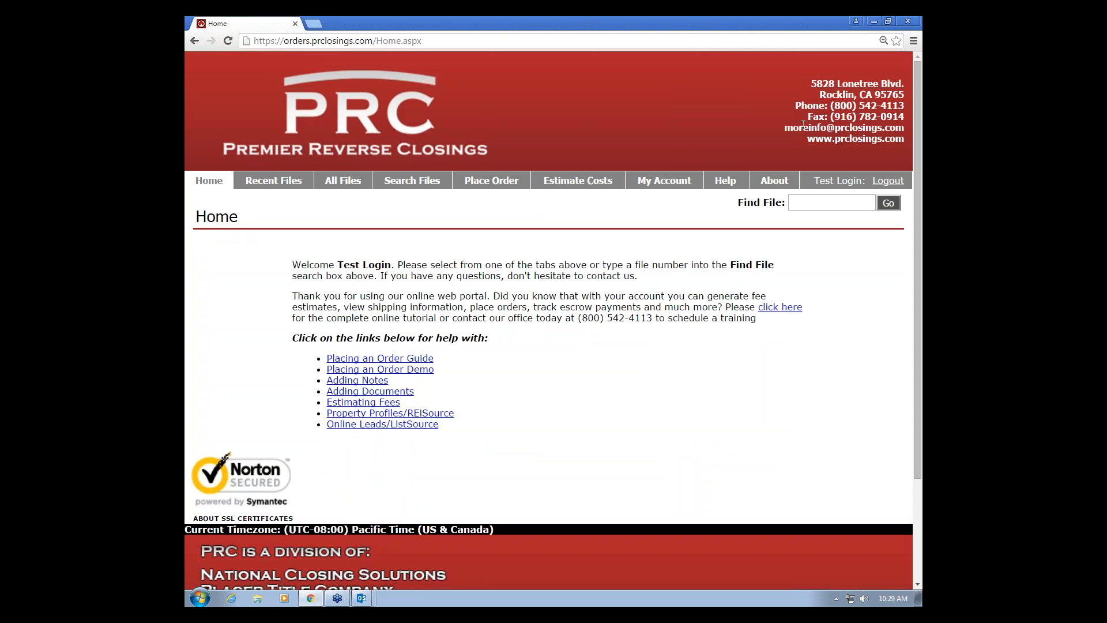
left_click_drag(785, 135, 893, 128)
left_click(839, 122)
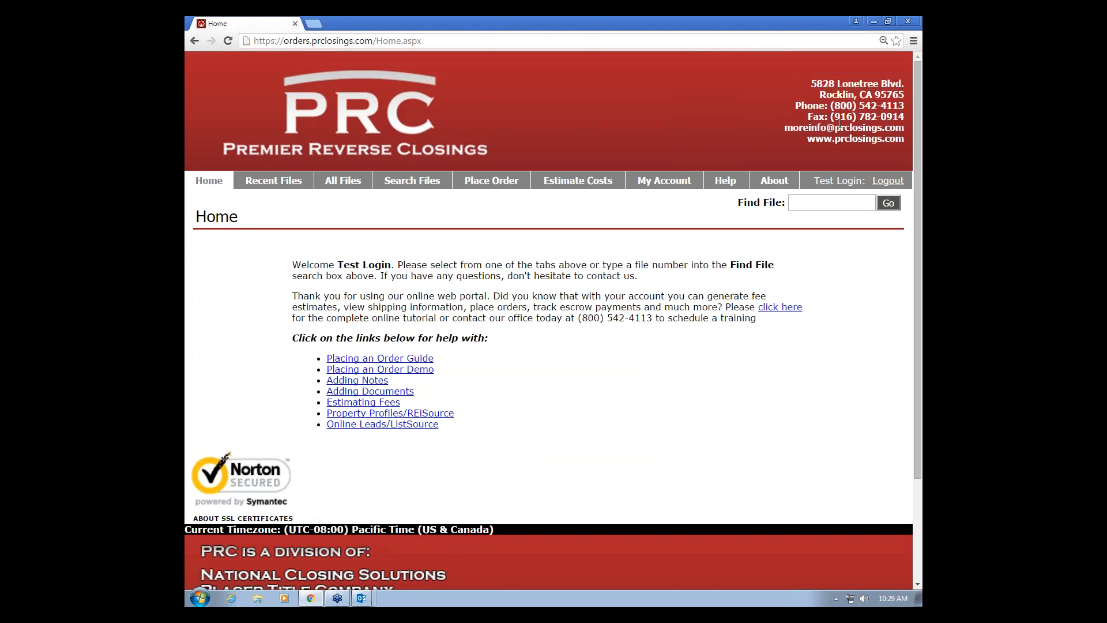